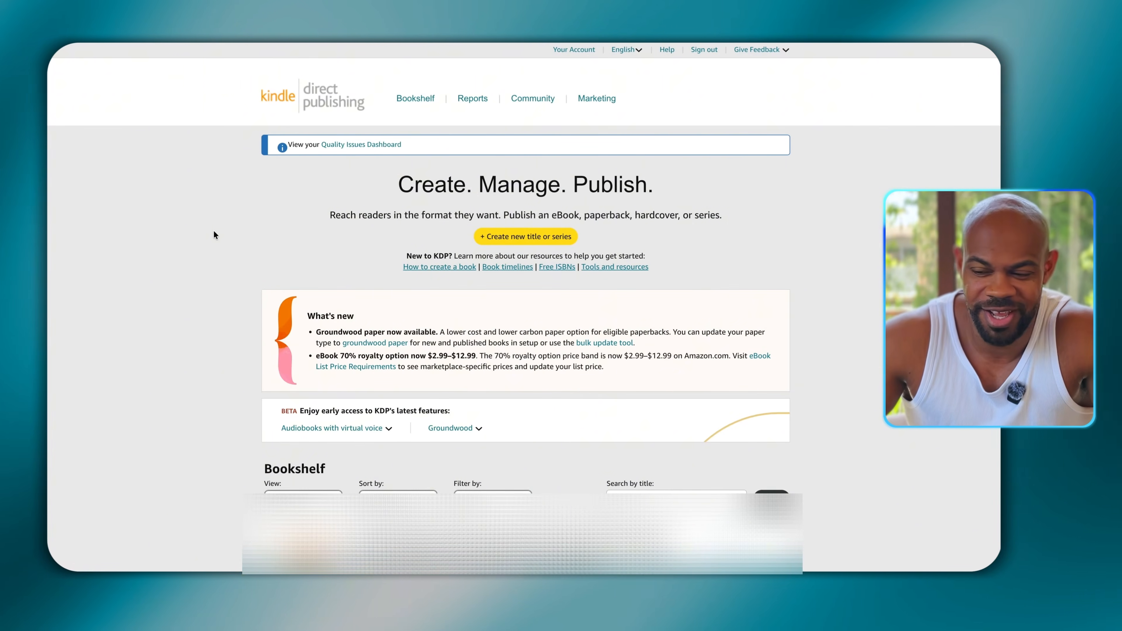
- Open Amazon Ads for the Amazon.com marketplace from the KDP marketing resources
{"action": "left_click", "coordinate": [596, 98]}
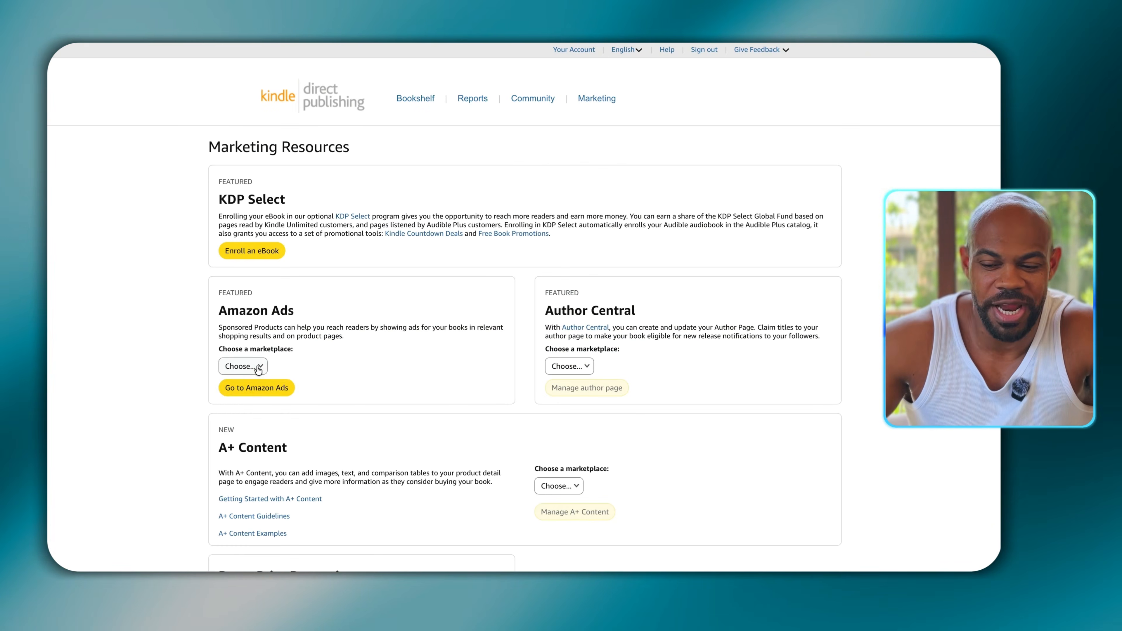
{"action": "left_click", "coordinate": [258, 367]}
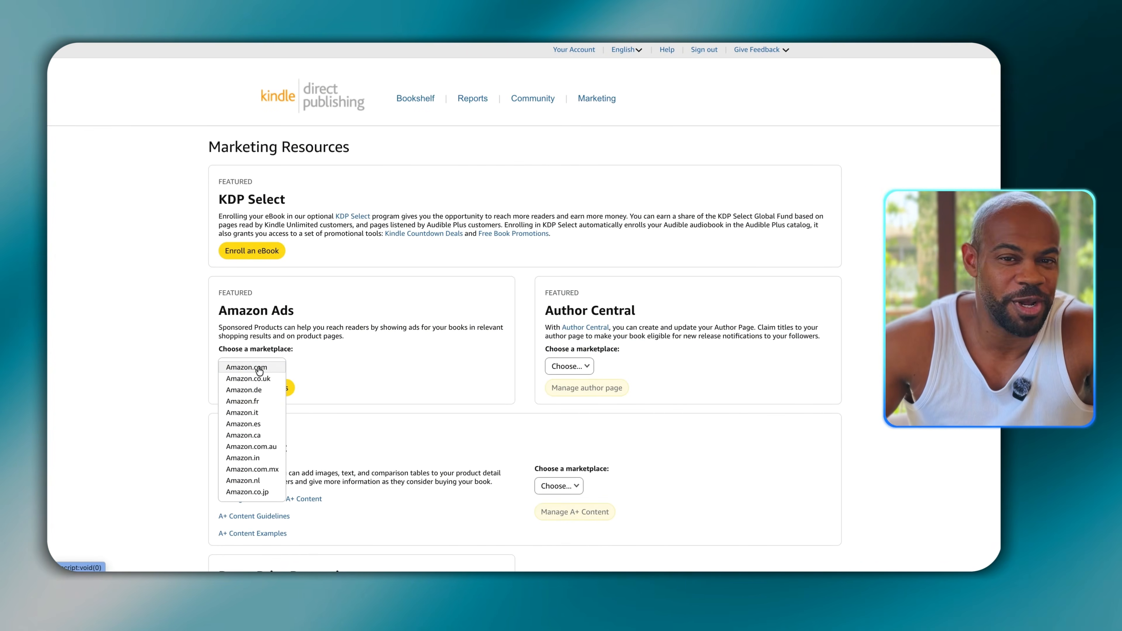
{"action": "left_click", "coordinate": [246, 367]}
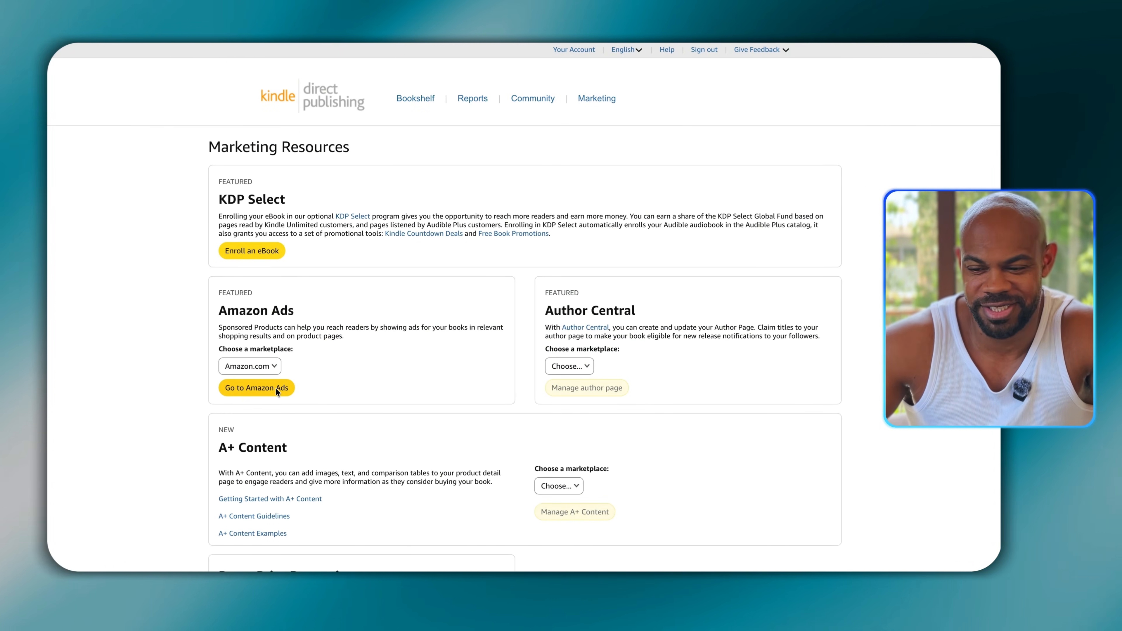
{"action": "left_click", "coordinate": [256, 388]}
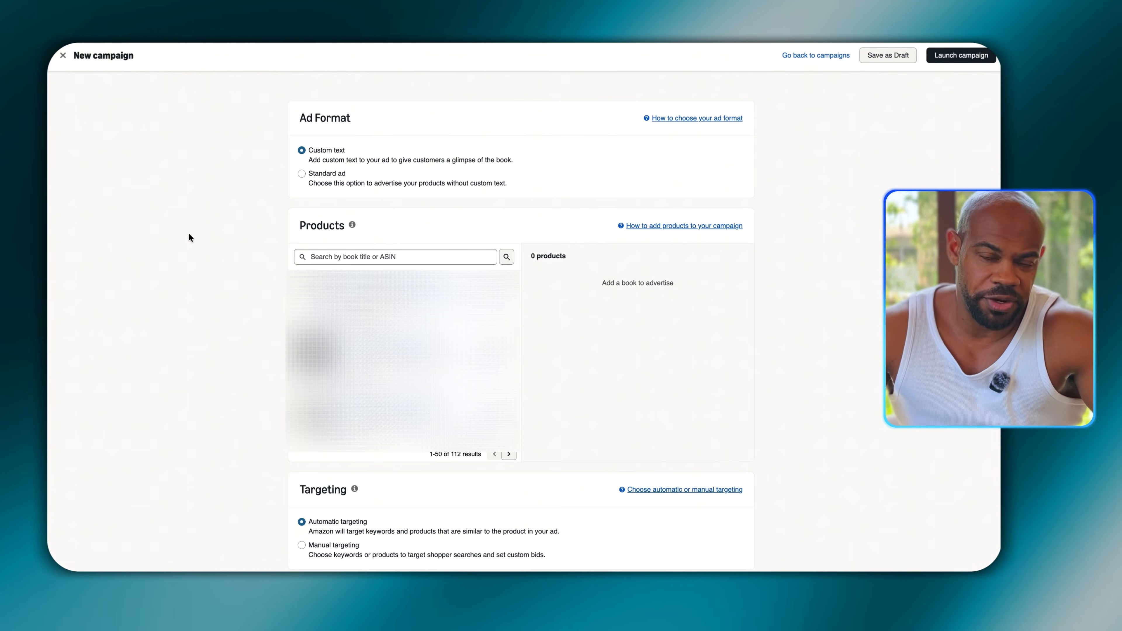
- Set the new campaign's ad format to Standard ad
{"action": "left_click", "coordinate": [302, 174]}
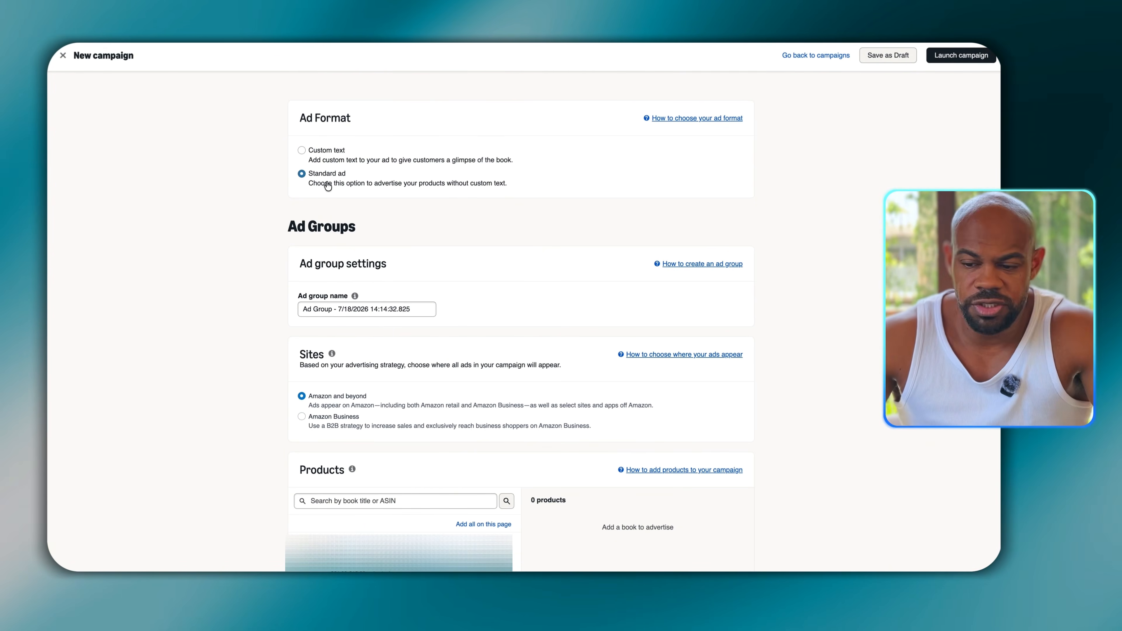
{"action": "left_click", "coordinate": [343, 153]}
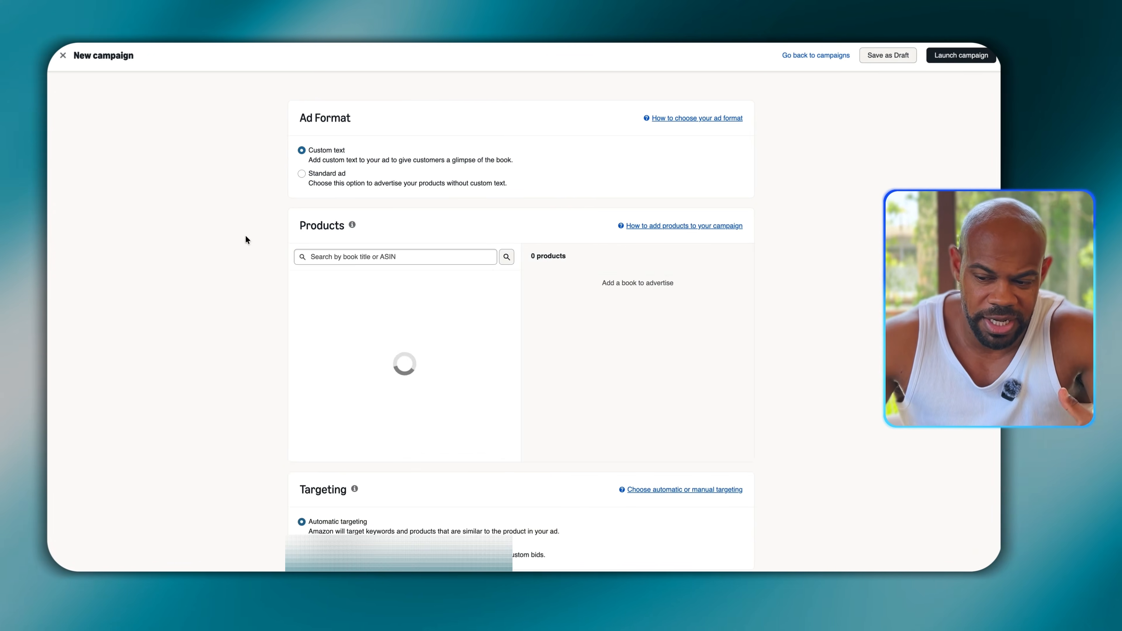
{"action": "left_click", "coordinate": [361, 182]}
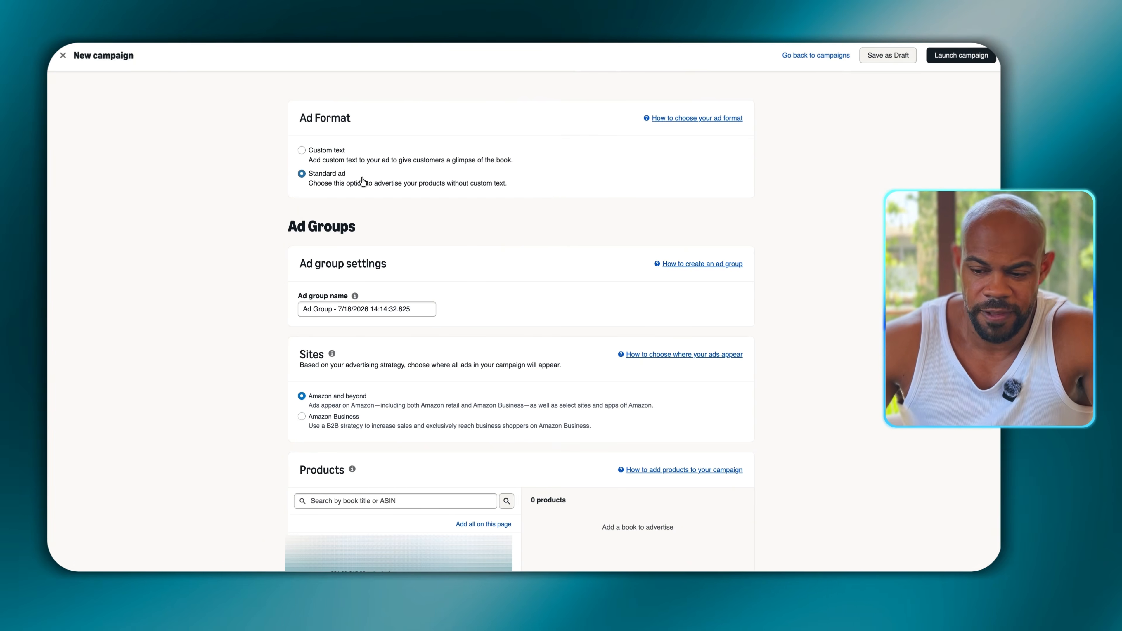
- Add one book from the product list to the campaign's advertised products
{"action": "scroll", "coordinate": [283, 339], "scroll_direction": "down", "scroll_amount": 3}
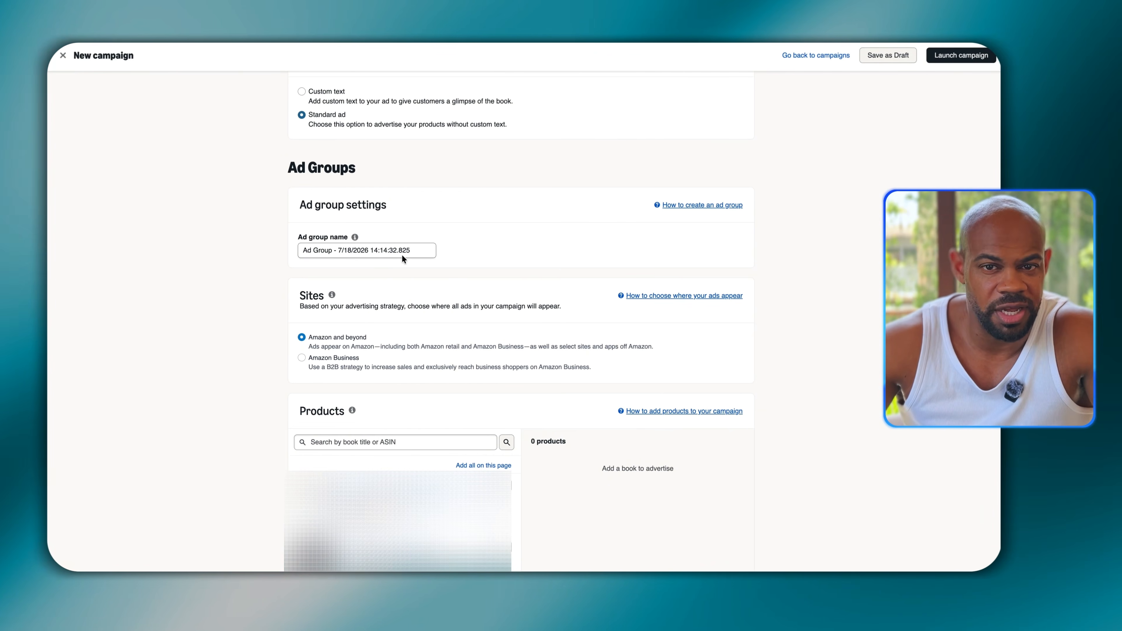
{"action": "scroll", "coordinate": [263, 236], "scroll_direction": "down", "scroll_amount": 6}
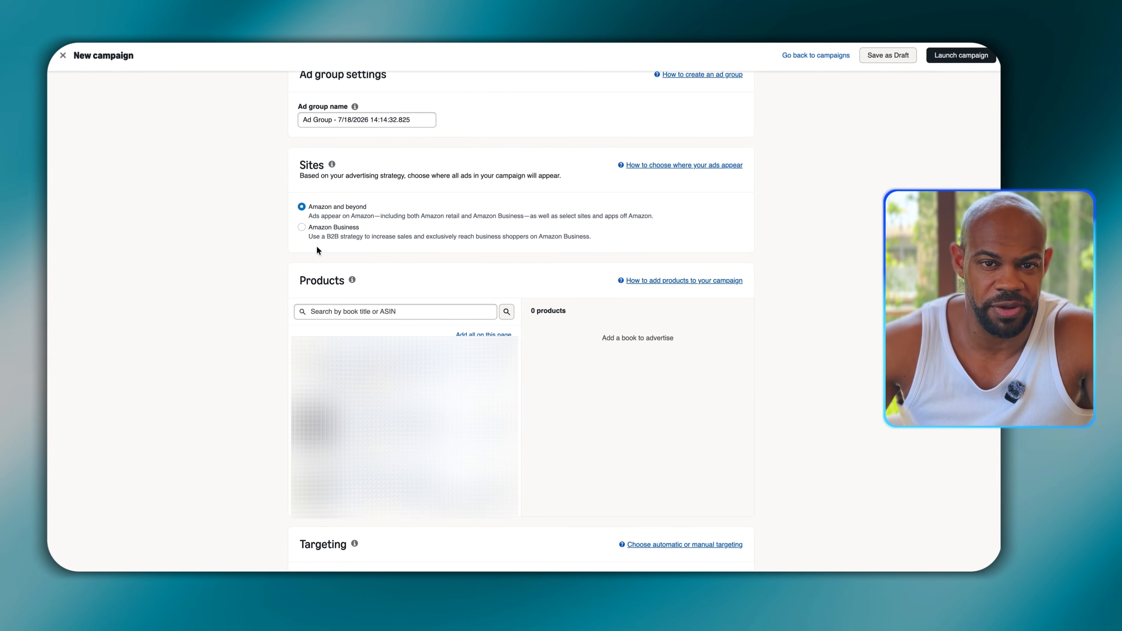
{"action": "scroll", "coordinate": [241, 332], "scroll_direction": "down", "scroll_amount": 7}
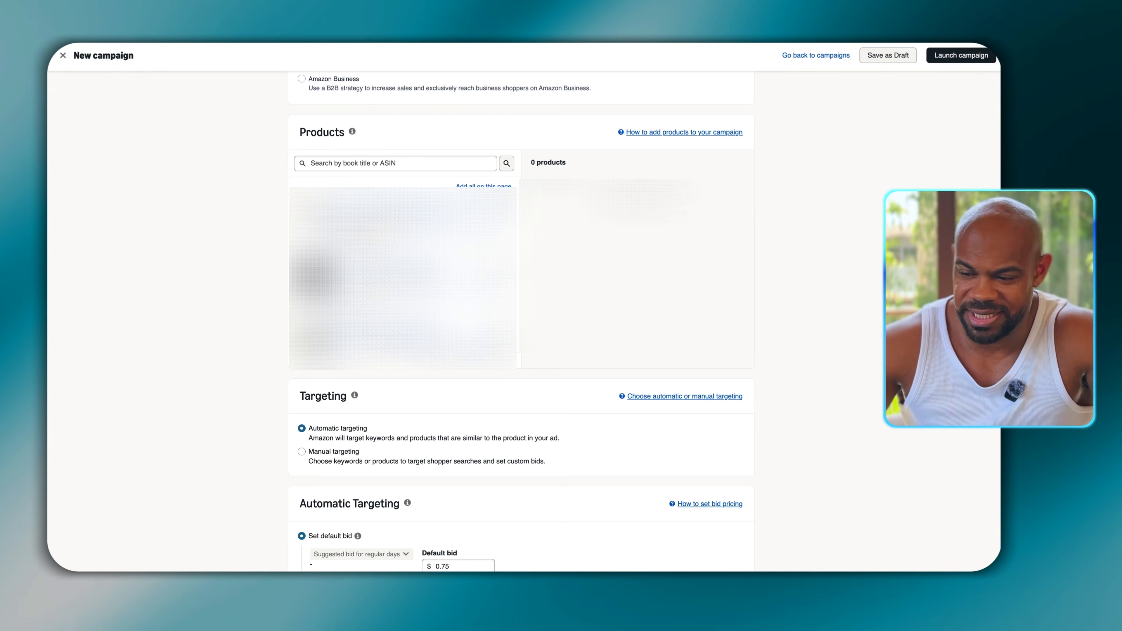
{"action": "left_click", "coordinate": [500, 214]}
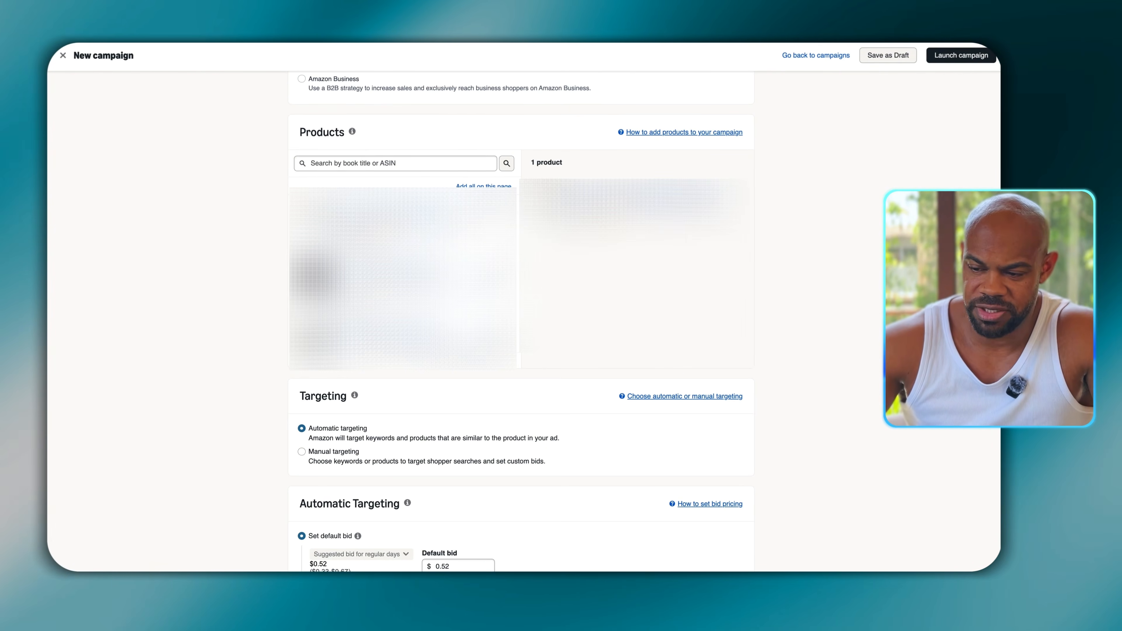
- Set the campaign to manual targeting with keyword targeting as the targeting type
{"action": "scroll", "coordinate": [195, 454], "scroll_direction": "down", "scroll_amount": 5}
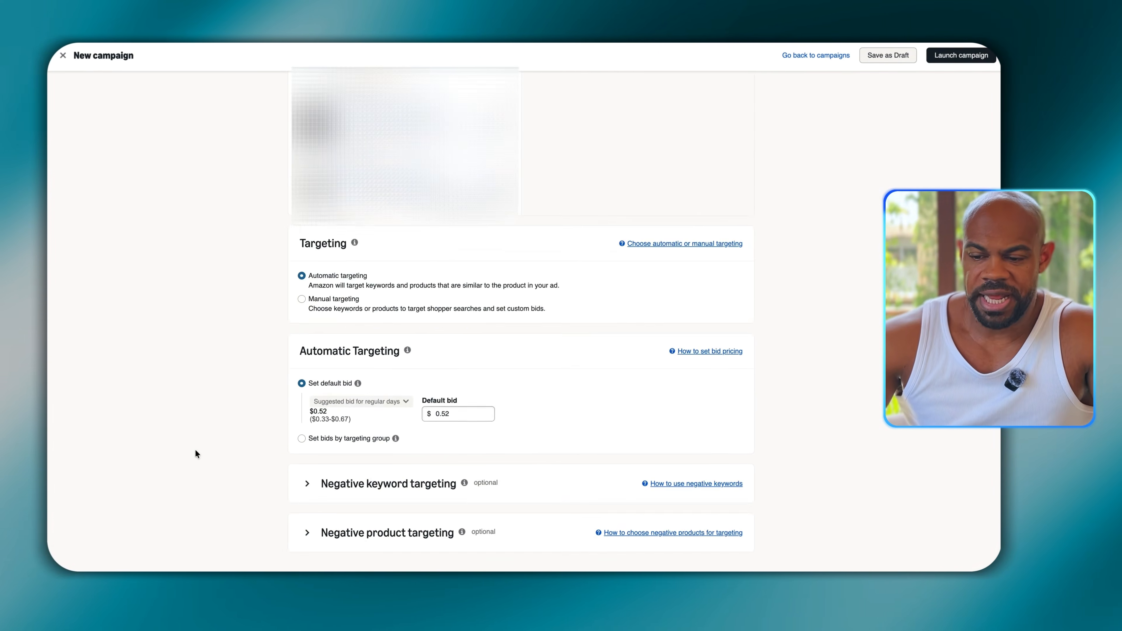
{"action": "scroll", "coordinate": [195, 450], "scroll_direction": "up", "scroll_amount": 1}
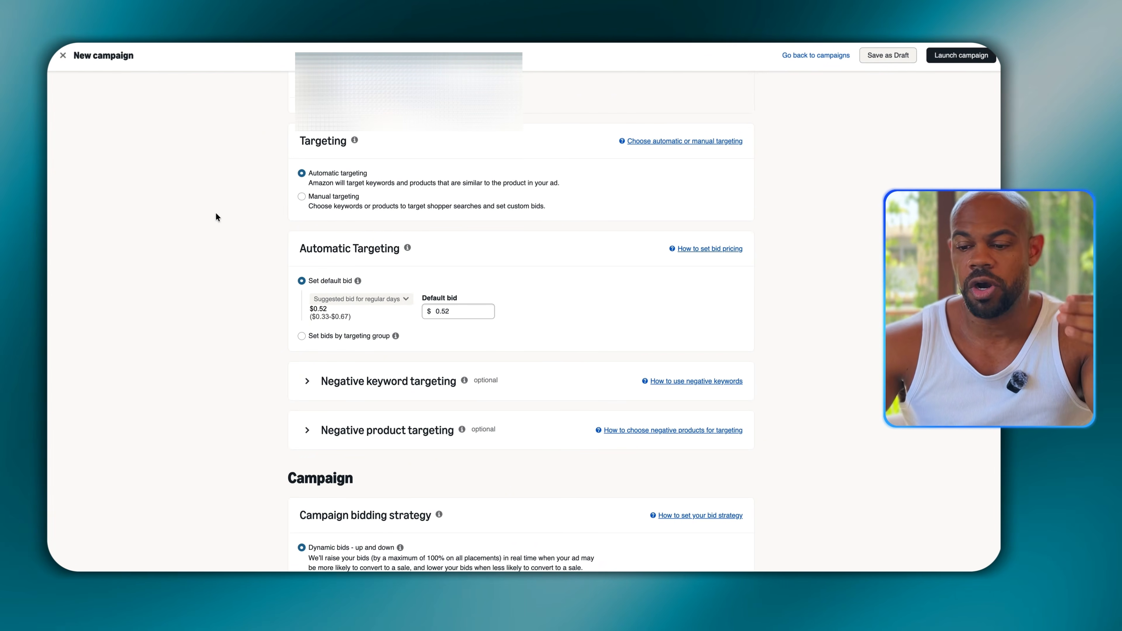
{"action": "left_click", "coordinate": [302, 196]}
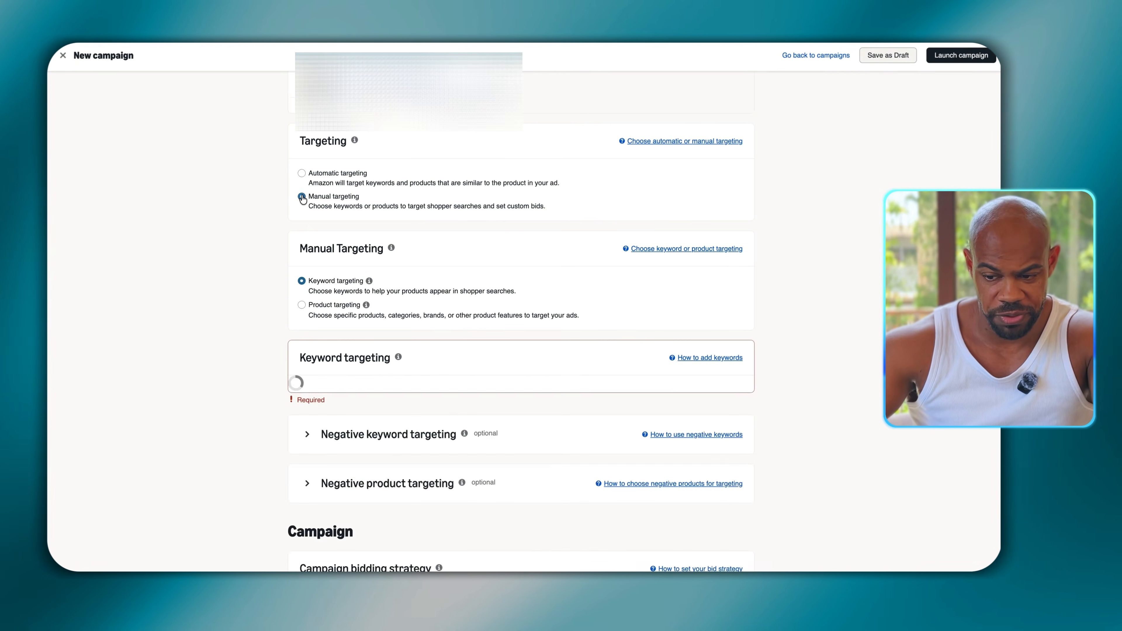
{"action": "scroll", "coordinate": [224, 207], "scroll_direction": "down", "scroll_amount": 2}
{"action": "scroll", "coordinate": [225, 305], "scroll_direction": "down", "scroll_amount": 1}
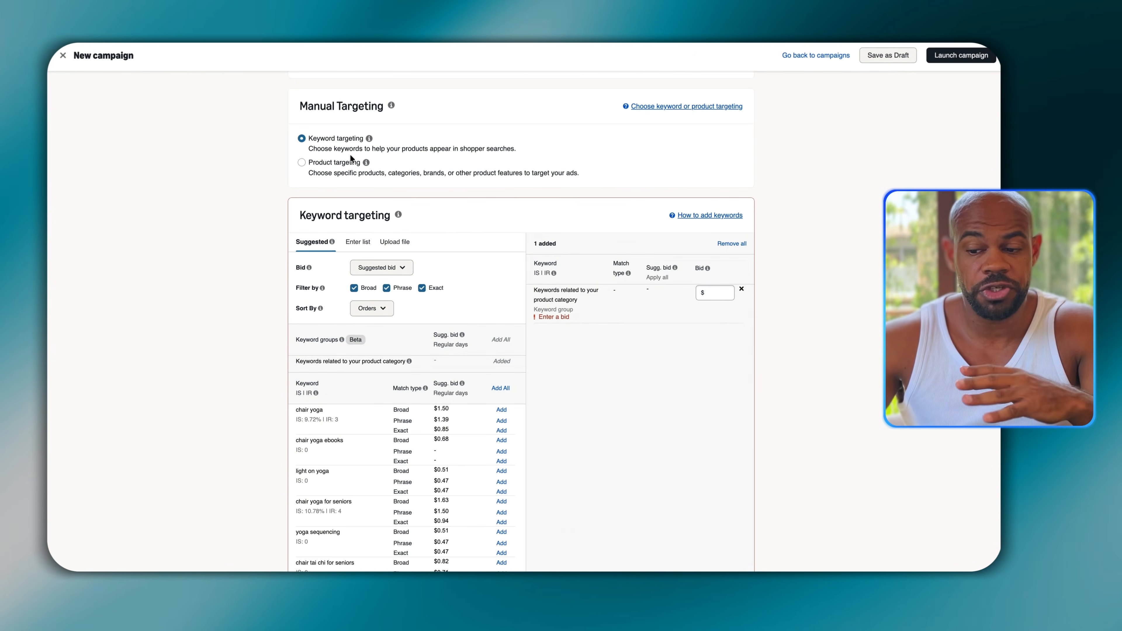
{"action": "left_click", "coordinate": [350, 166]}
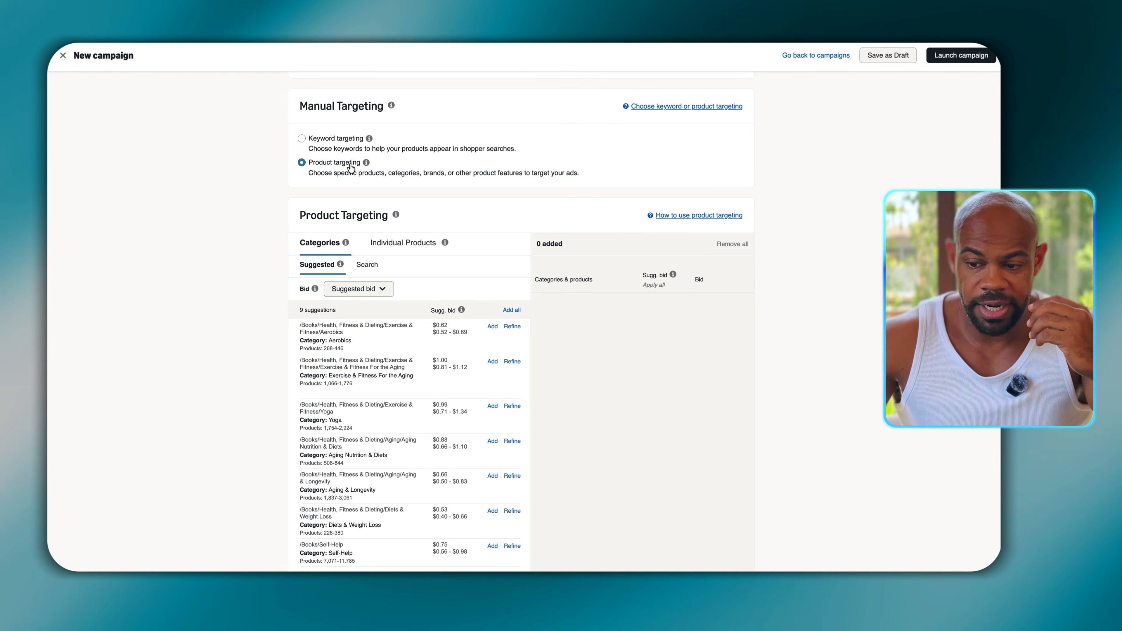
{"action": "left_click", "coordinate": [311, 147]}
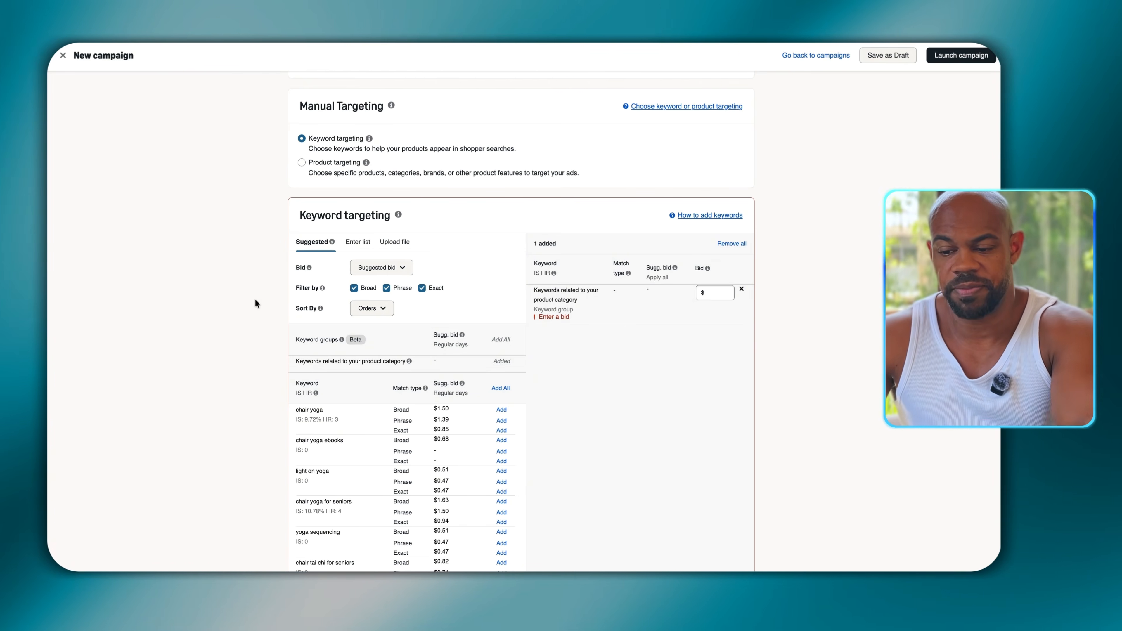
- Limit the keyword match types to Broad by excluding Phrase and Exact, and look through the suggested keywords
{"action": "scroll", "coordinate": [255, 305], "scroll_direction": "down", "scroll_amount": 2}
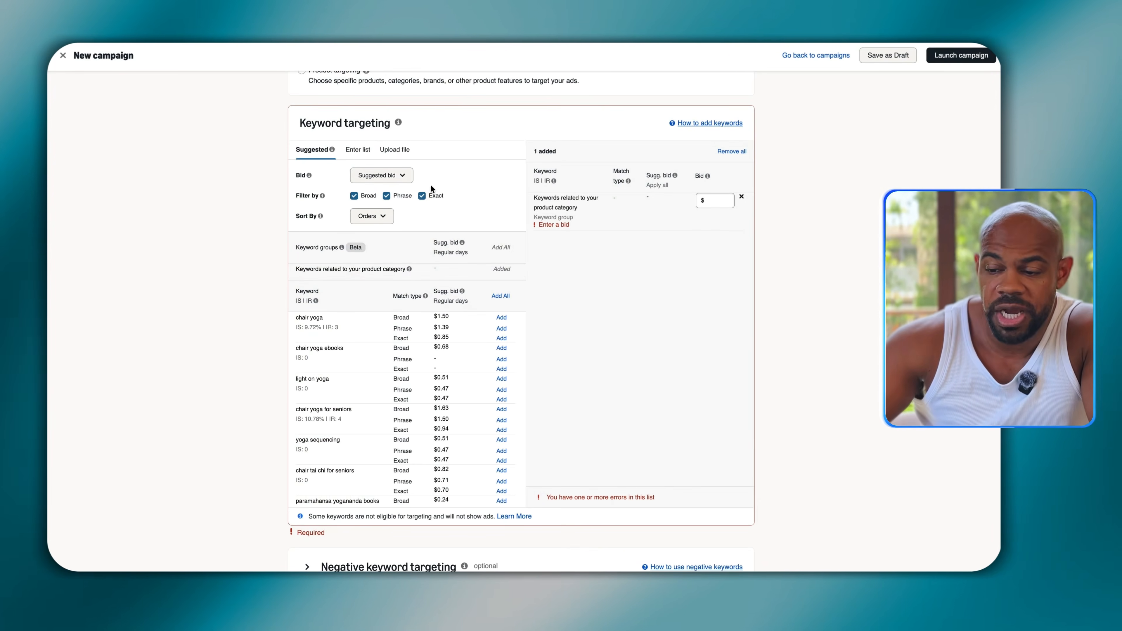
{"action": "left_click", "coordinate": [422, 195]}
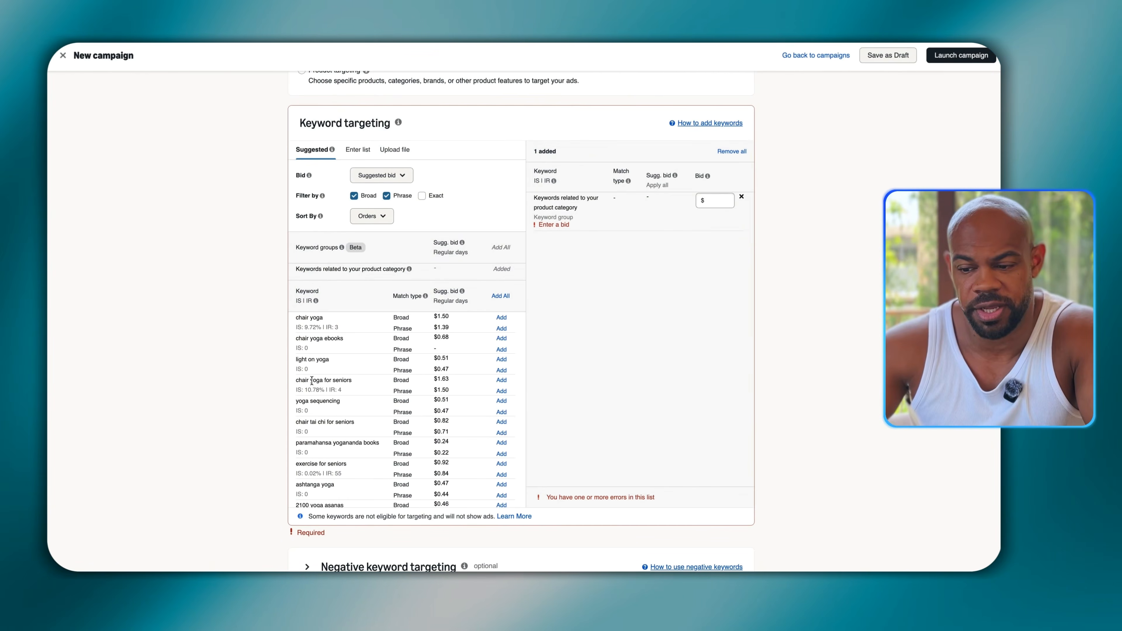
{"action": "left_click", "coordinate": [386, 195]}
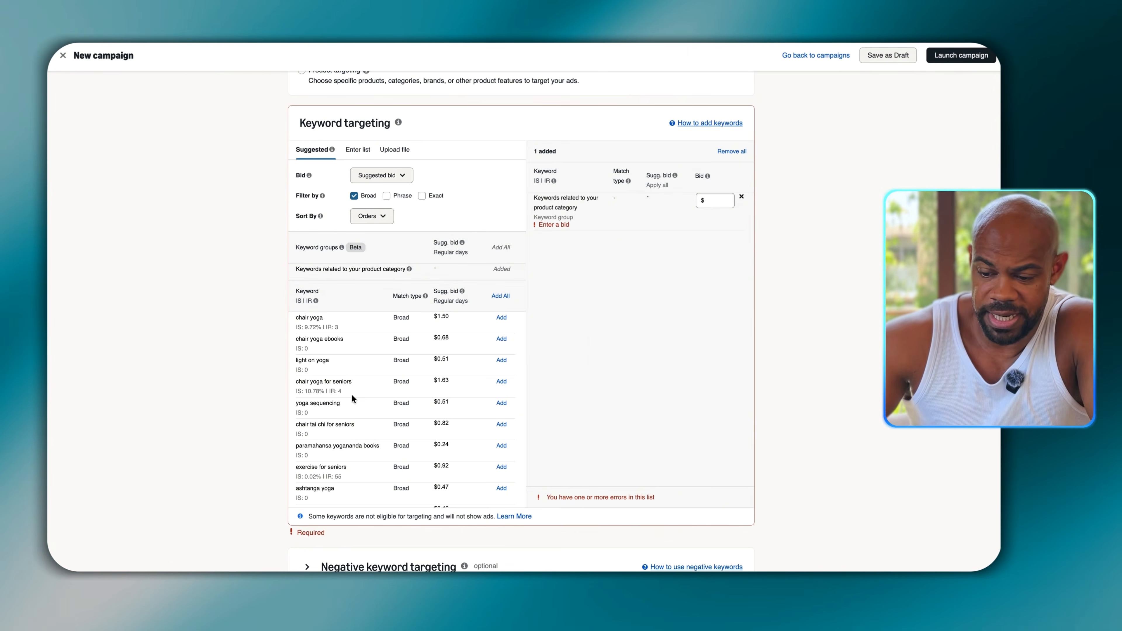
{"action": "scroll", "coordinate": [352, 393], "scroll_direction": "down", "scroll_amount": 10}
{"action": "scroll", "coordinate": [351, 396], "scroll_direction": "up", "scroll_amount": 5}
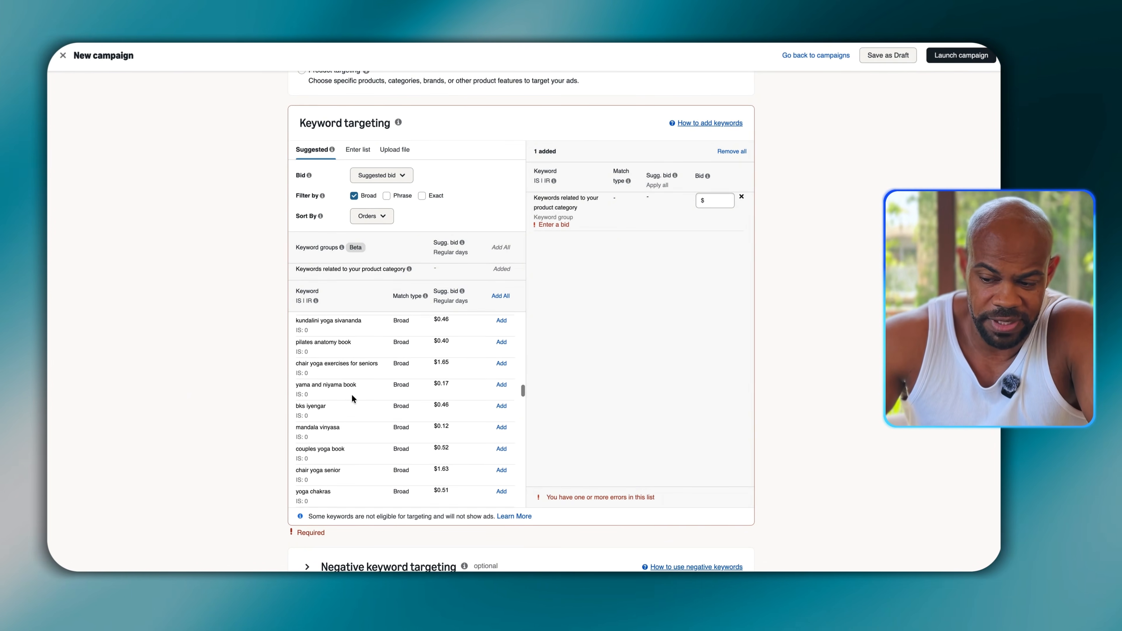
{"action": "scroll", "coordinate": [351, 393], "scroll_direction": "up", "scroll_amount": 5}
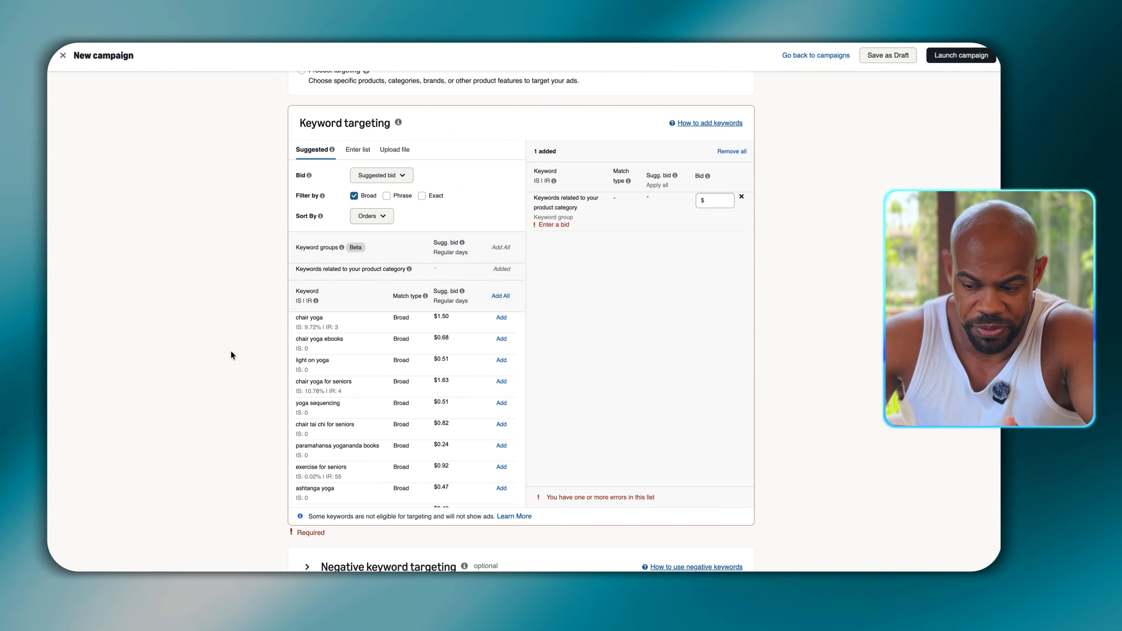
- Switch to Claude, attach the book manuscript PDF and request 15 broad keywords plus negative phrase and exact keywords for the Amazon campaign
{"action": "key", "text": "ctrl+Tab"}
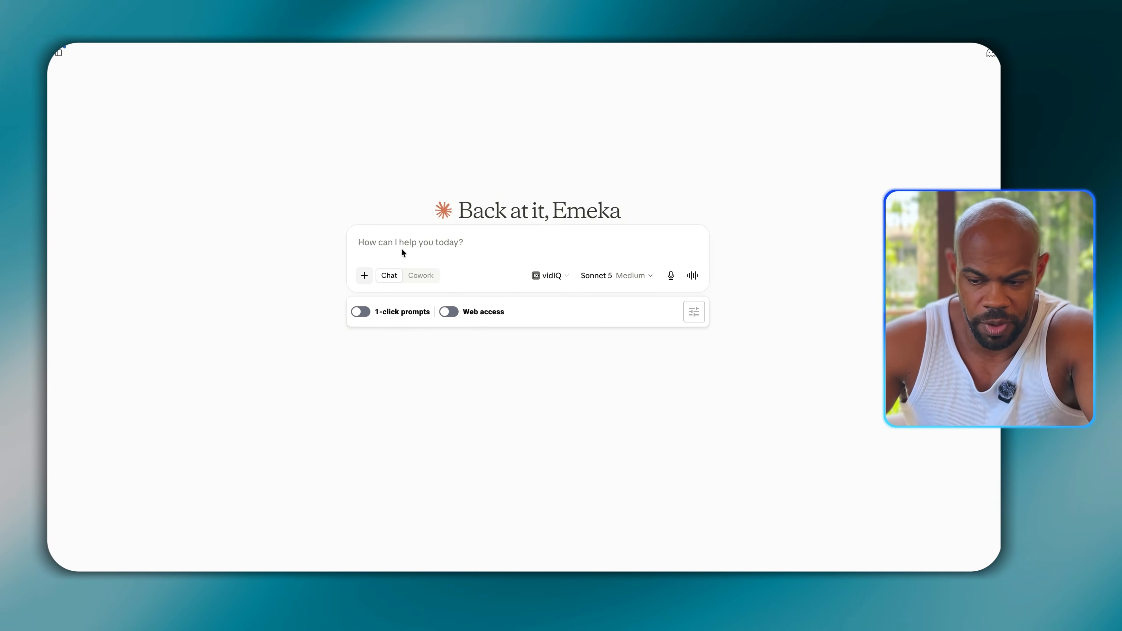
{"action": "key", "text": "fn"}
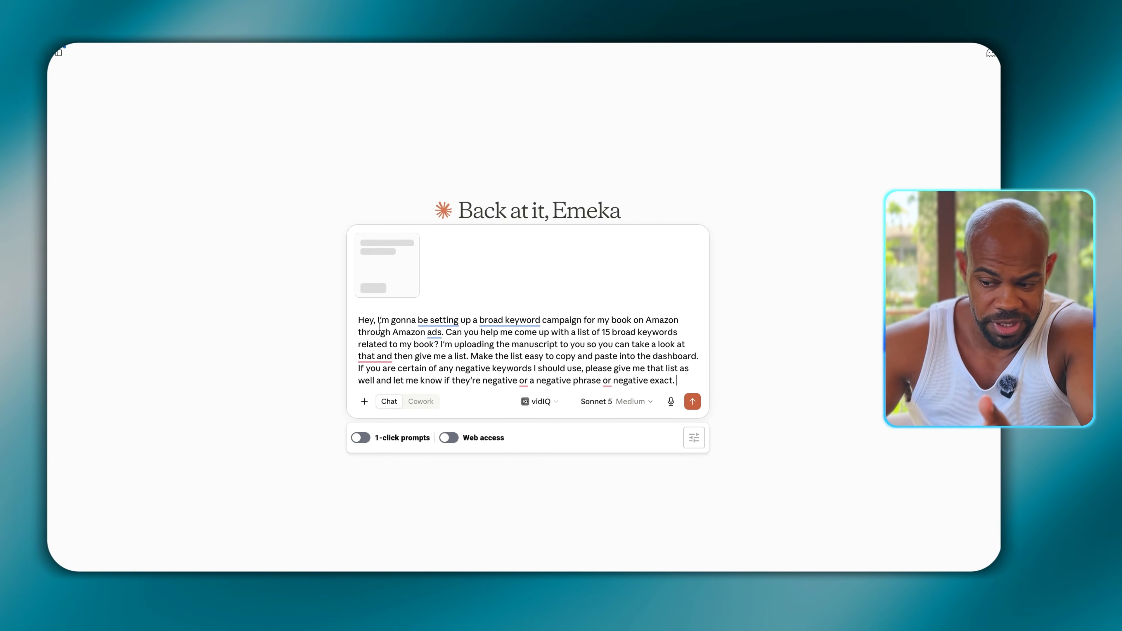
{"action": "left_click", "coordinate": [690, 400]}
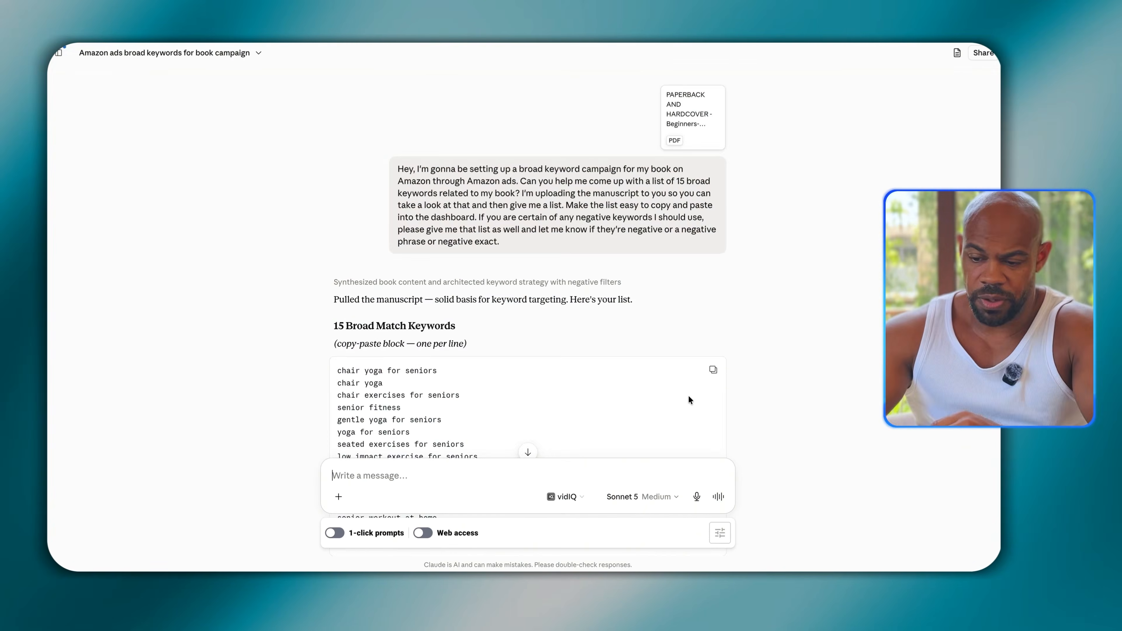
- Copy the 15 broad match keywords from Claude's answer and review the negative keyword lists
{"action": "scroll", "coordinate": [688, 396], "scroll_direction": "down", "scroll_amount": 5}
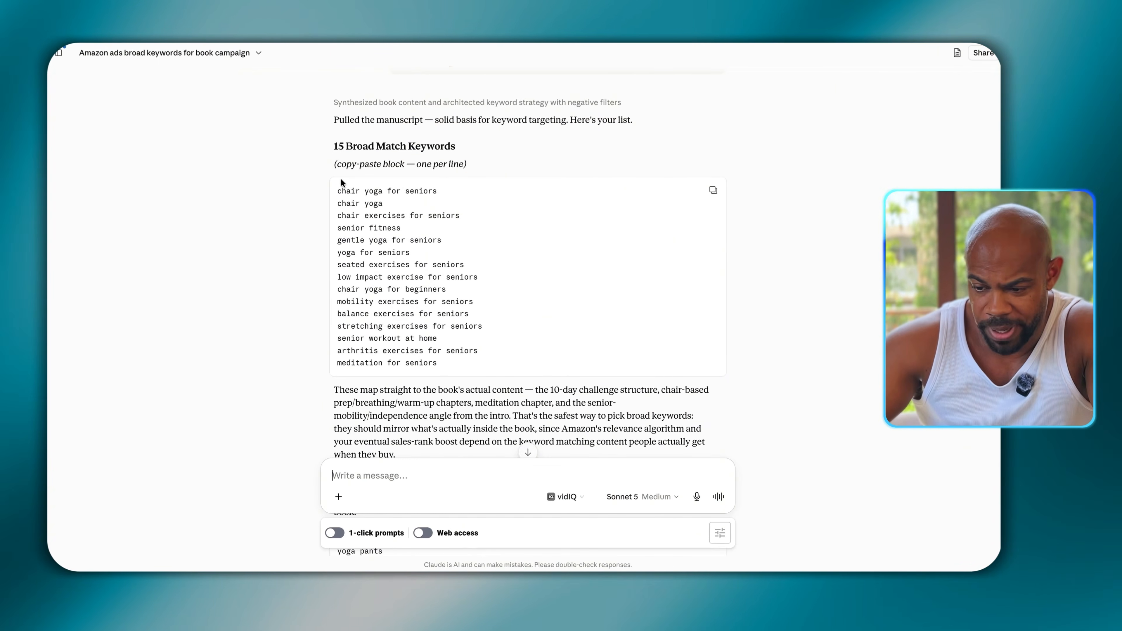
{"action": "left_click_drag", "start_coordinate": [341, 179], "coordinate": [491, 338]}
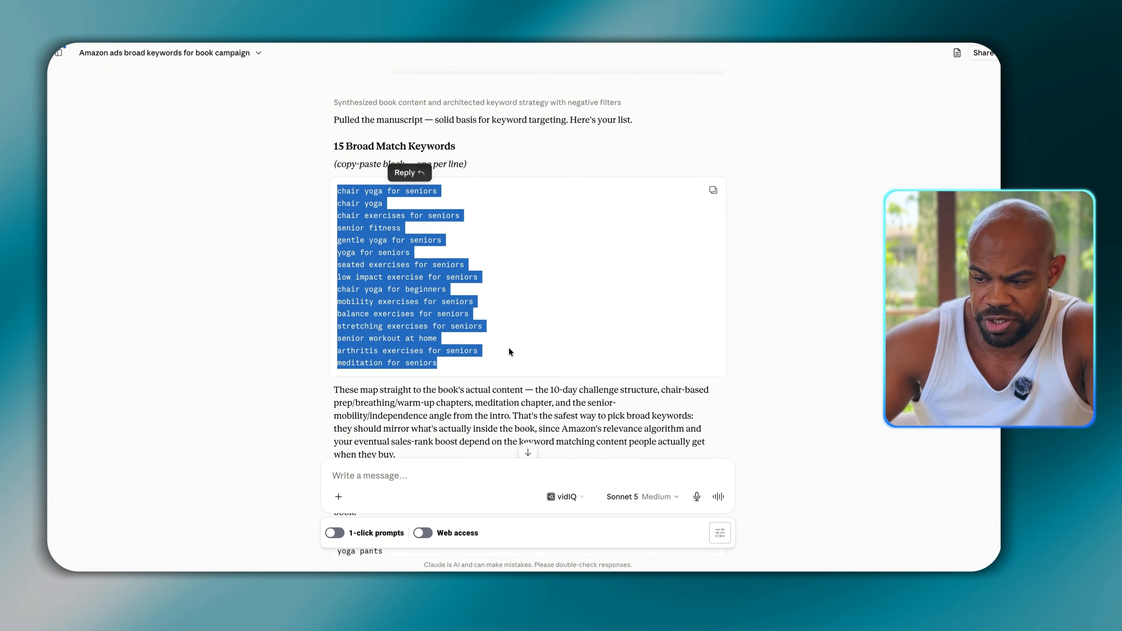
{"action": "scroll", "coordinate": [264, 389], "scroll_direction": "down", "scroll_amount": 8}
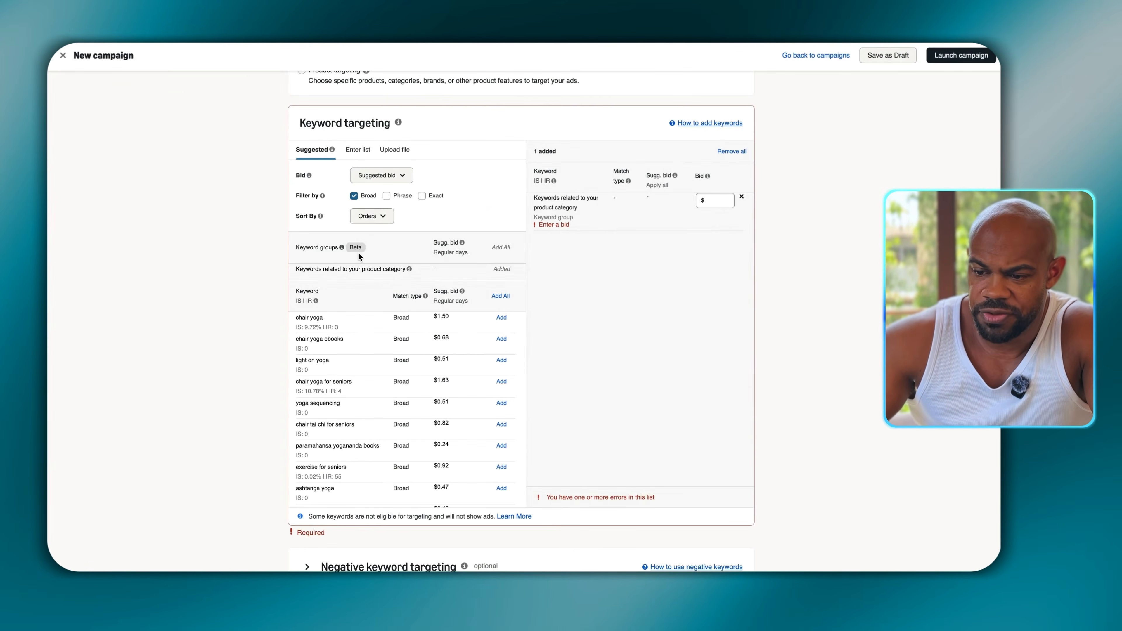
- Return to the Amazon Ads campaign and set a custom keyword bid of $0.60
{"action": "left_click", "coordinate": [375, 176]}
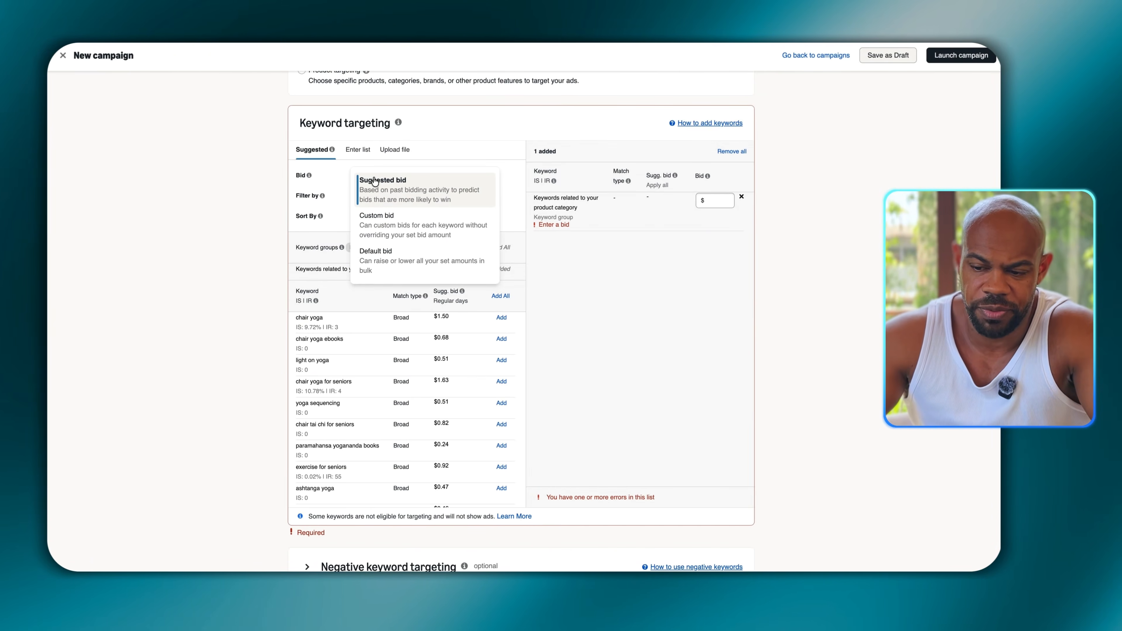
{"action": "left_click", "coordinate": [388, 220]}
{"action": "left_click_drag", "start_coordinate": [443, 174], "coordinate": [410, 177]}
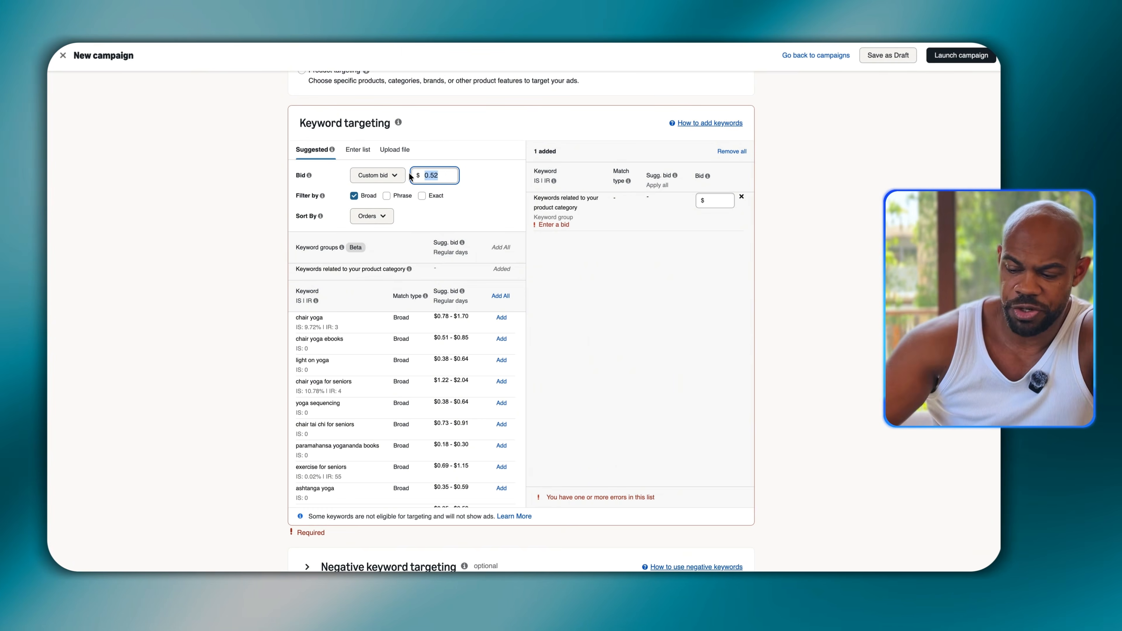
{"action": "type", "text": ".60"}
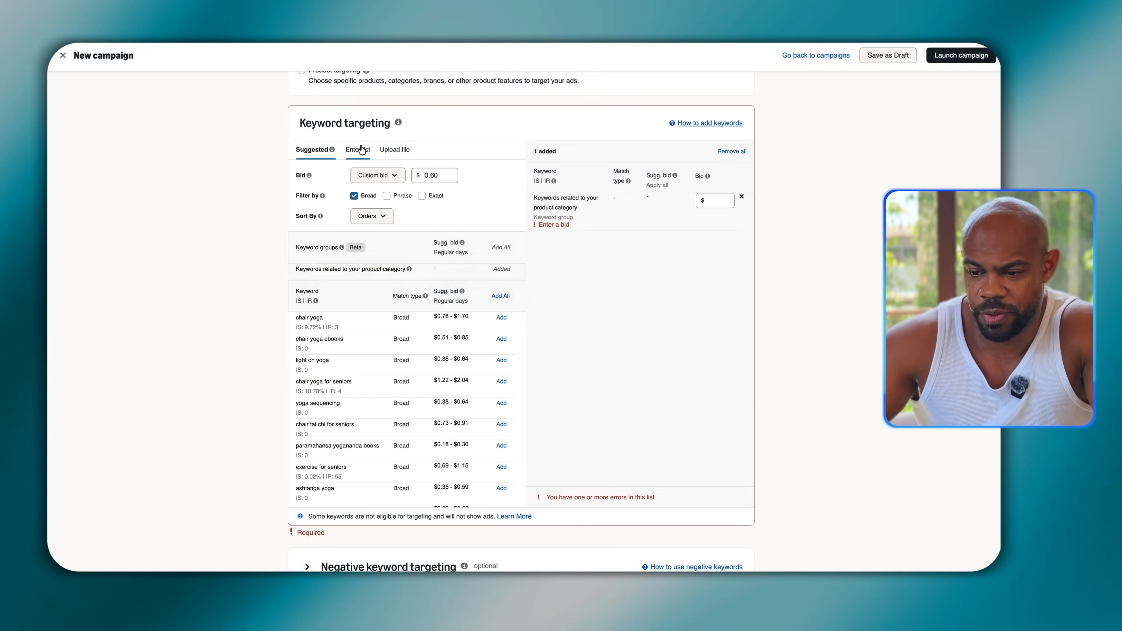
- Paste the copied keyword list as manually entered keywords and add them all to the campaign with broad match
{"action": "left_click", "coordinate": [357, 149]}
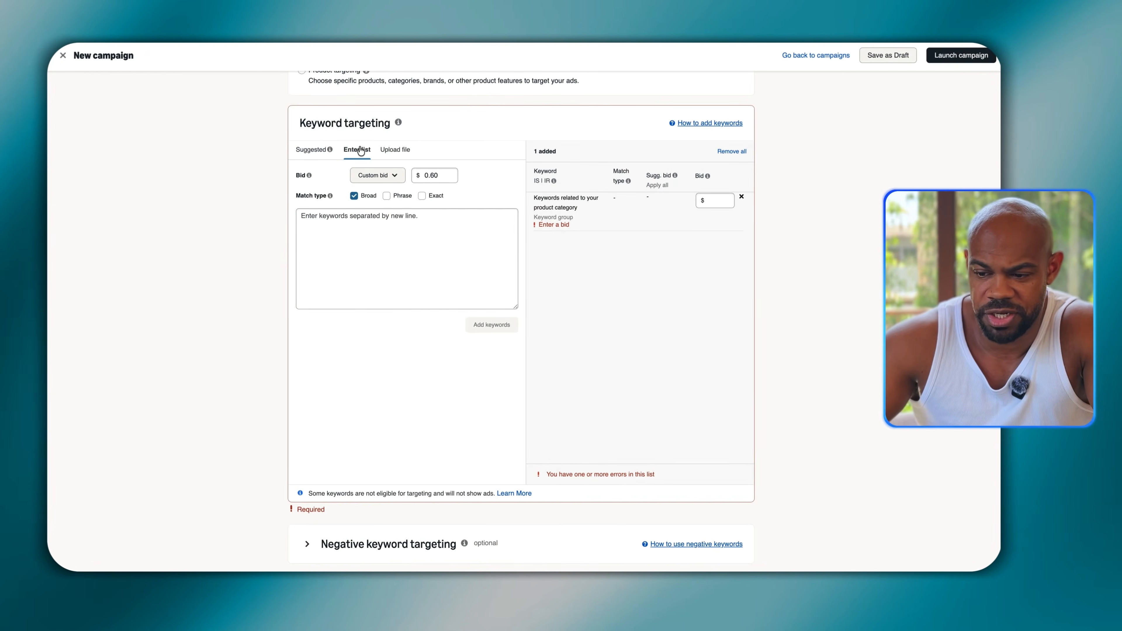
{"action": "left_click", "coordinate": [339, 225]}
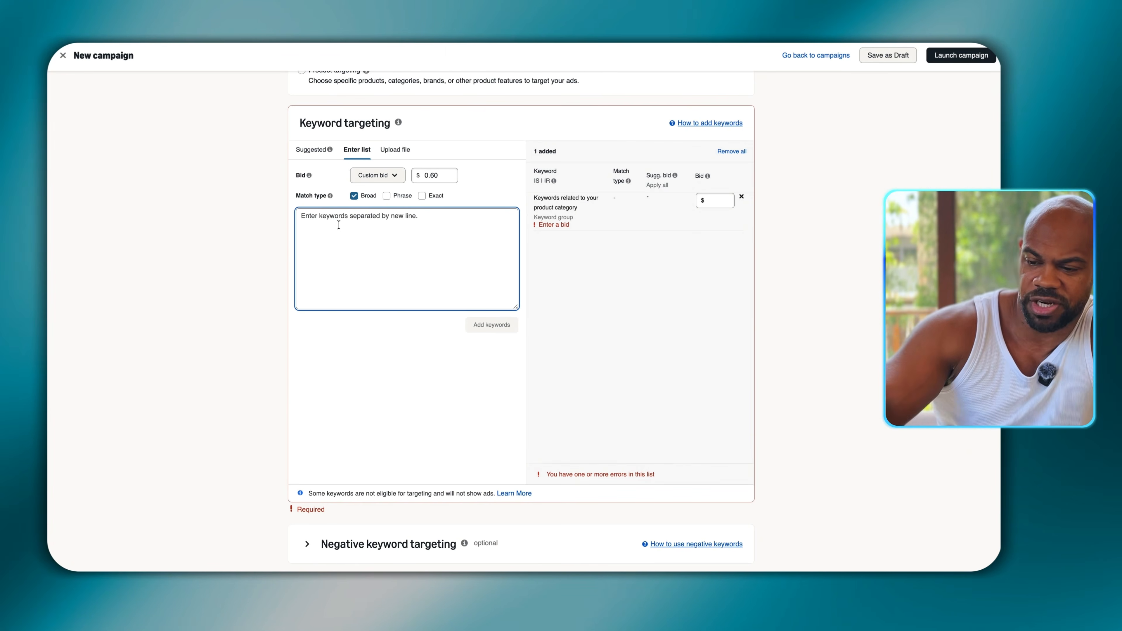
{"action": "key", "text": "ctrl+v"}
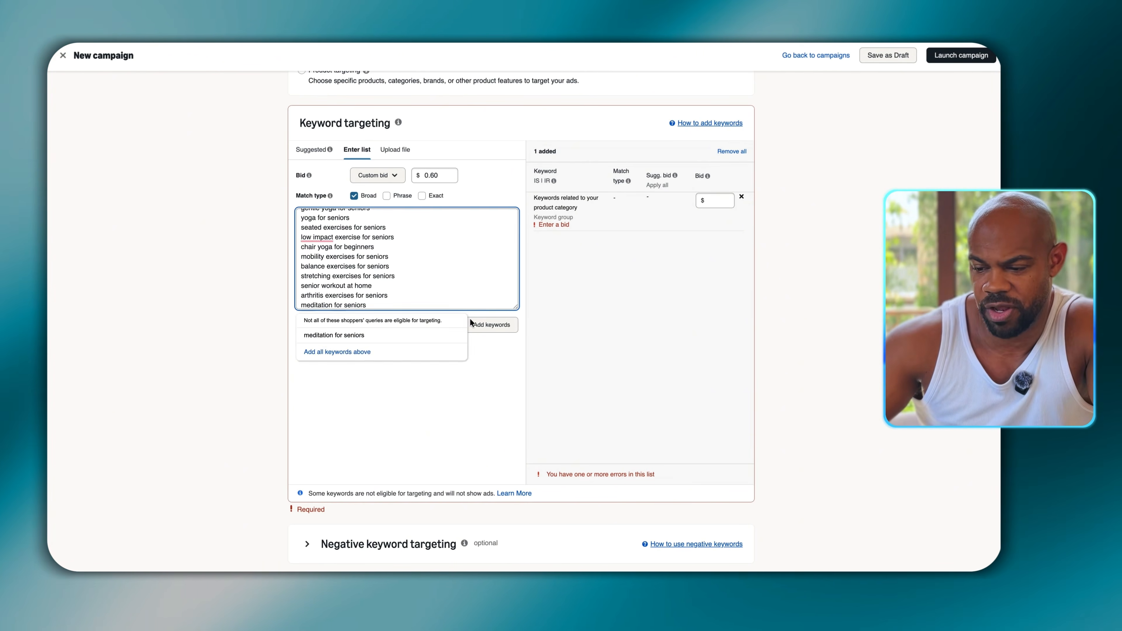
{"action": "left_click", "coordinate": [498, 326]}
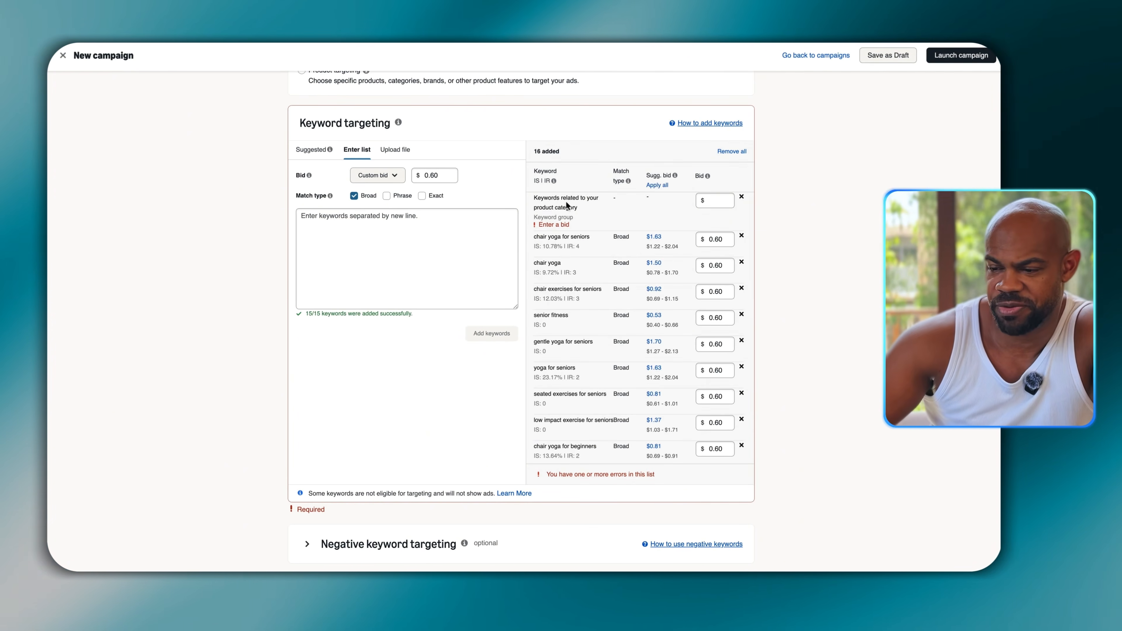
- Remove the product-category keyword group from the targeting list and add the copied 15 keywords as negative exact keywords
{"action": "left_click", "coordinate": [741, 197]}
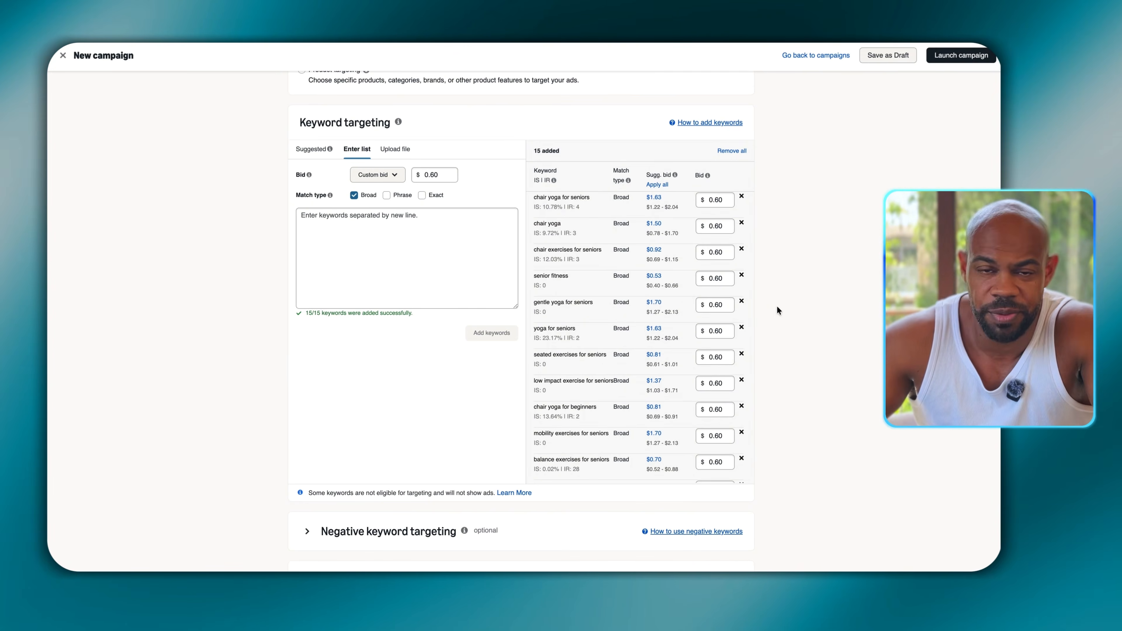
{"action": "scroll", "coordinate": [340, 283], "scroll_direction": "down", "scroll_amount": 6}
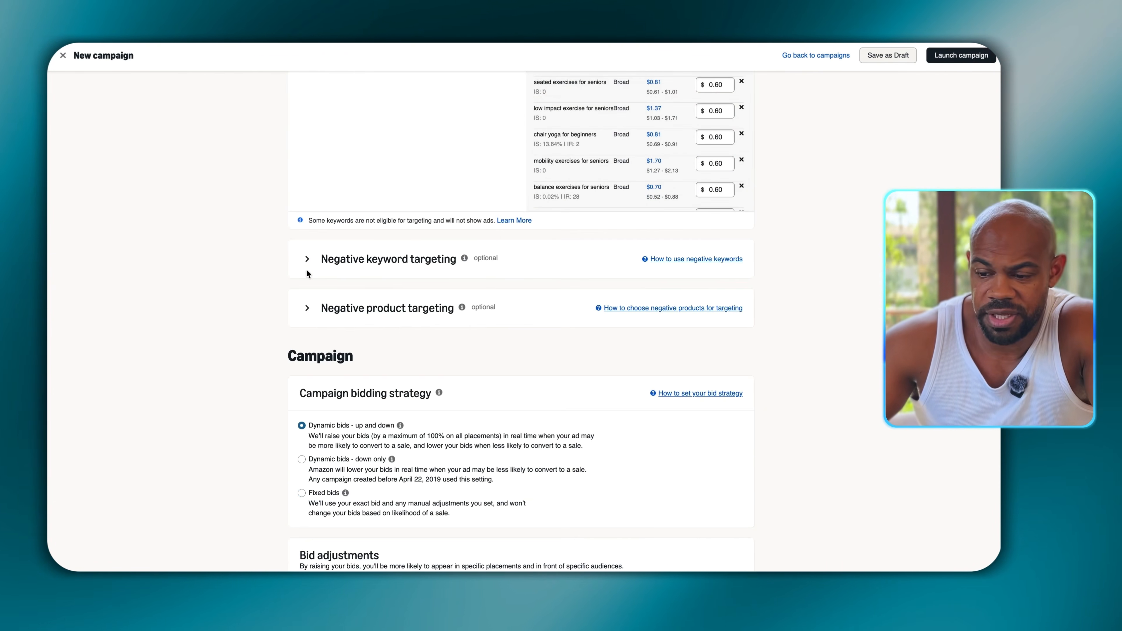
{"action": "left_click", "coordinate": [307, 259]}
{"action": "left_click", "coordinate": [375, 343]}
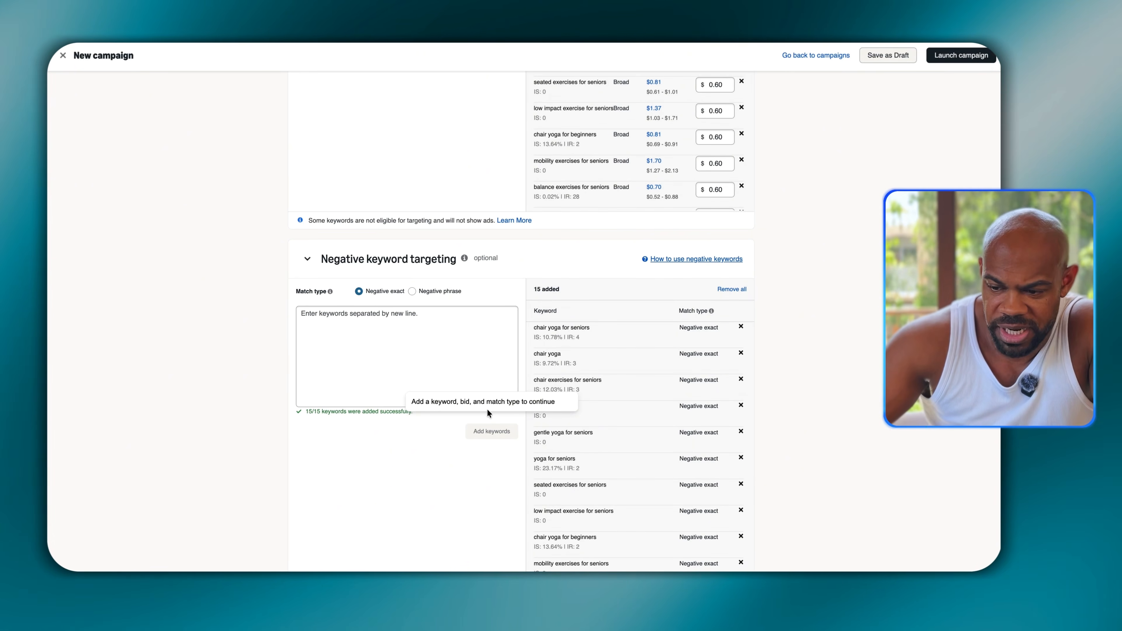
- Switch the negative keyword match type to Negative phrase and paste the keyword list into the entry box
{"action": "left_click", "coordinate": [412, 291]}
{"action": "left_click", "coordinate": [421, 371]}
{"action": "type", "text": "hot yoga power yoga vinyasa yoga bikram yoga yoga teacher training yoga certification yoga instructor course"}
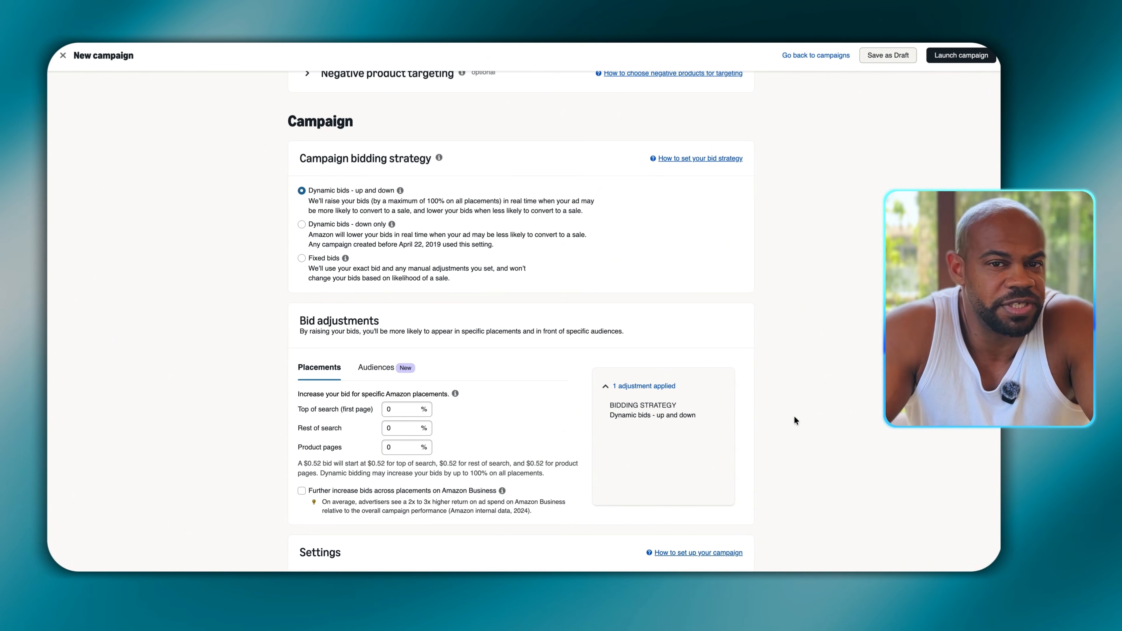
- Set the campaign bidding strategy to Dynamic bids - down only
{"action": "left_click", "coordinate": [301, 225]}
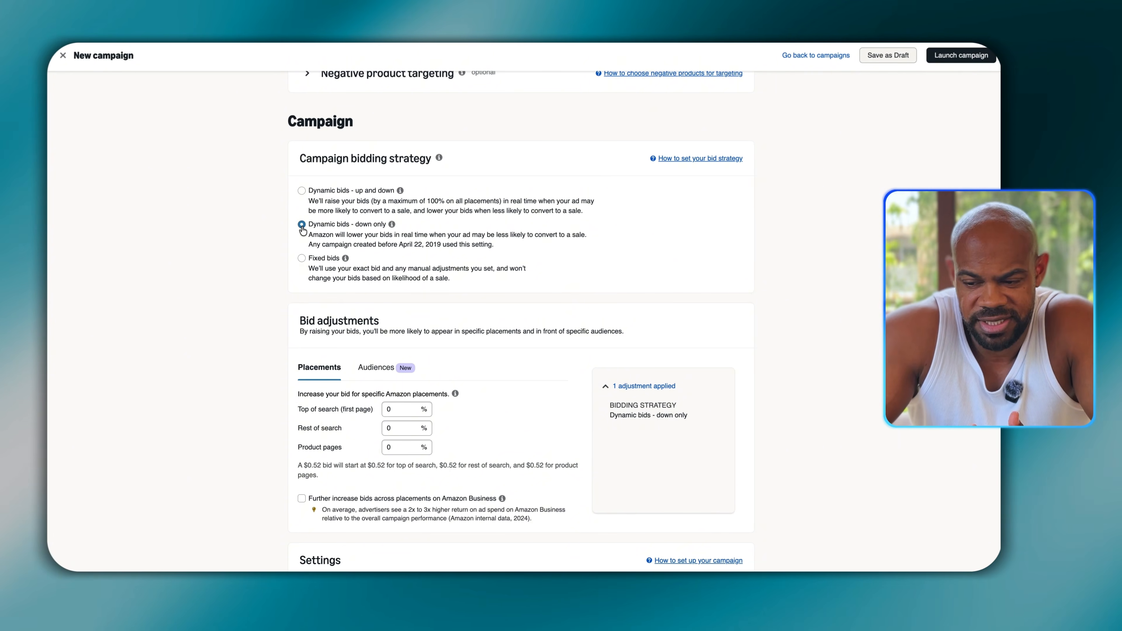
- Name the campaign "YOGA 10 MINS I KW BROAD I 48" and set its daily budget to $100
{"action": "scroll", "coordinate": [302, 229], "scroll_direction": "down", "scroll_amount": 4}
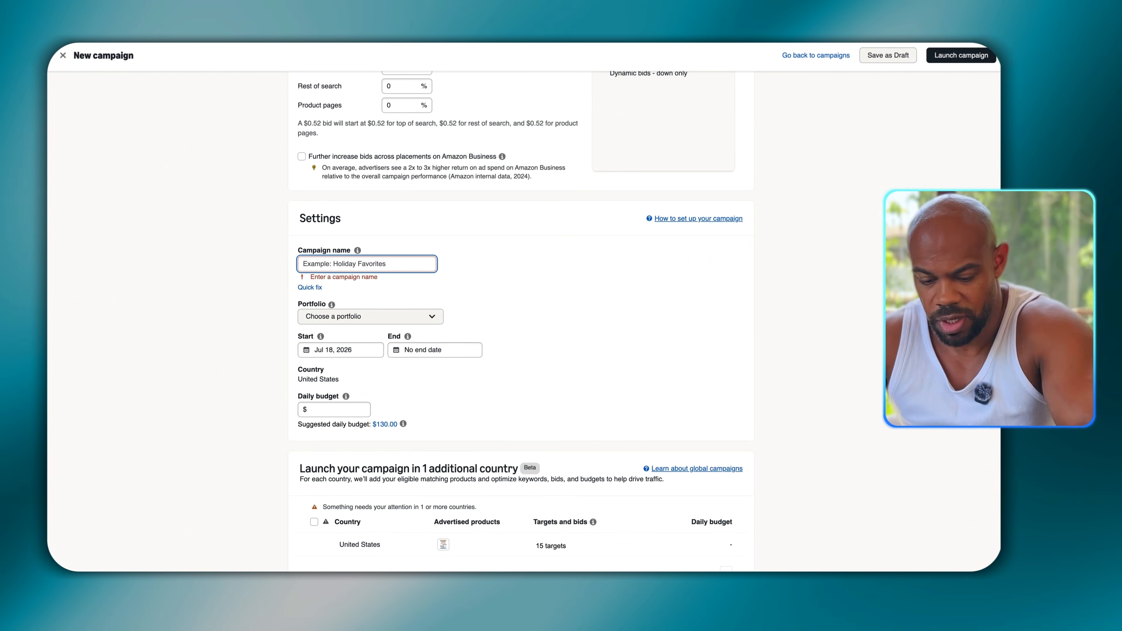
{"action": "type", "text": "Y"}
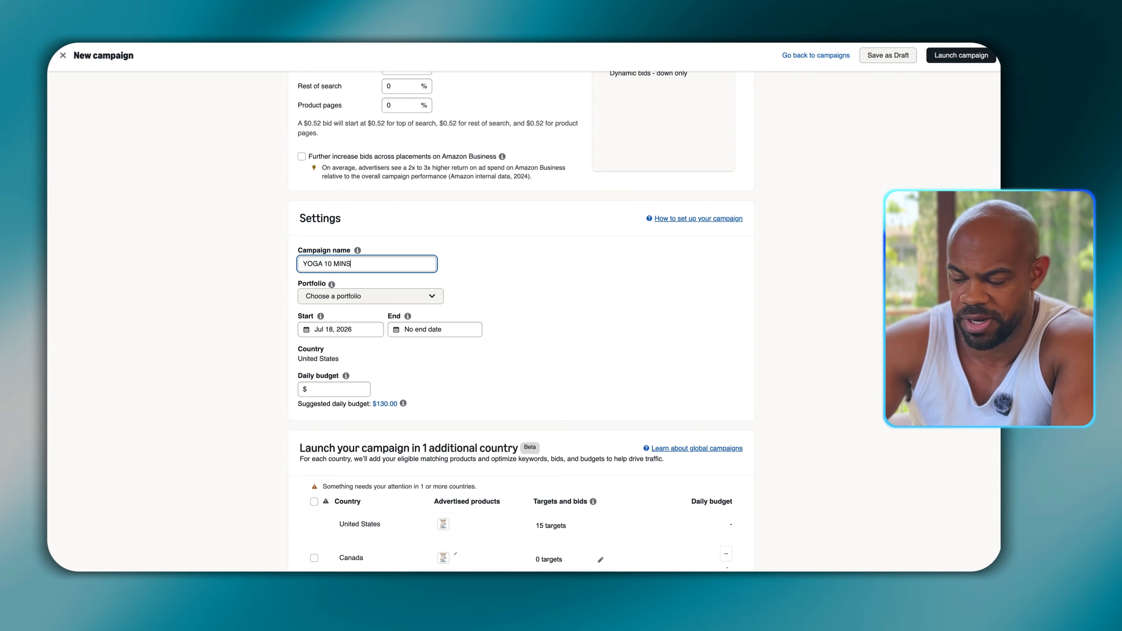
{"action": "type", "text": "OGA 10 MINS"}
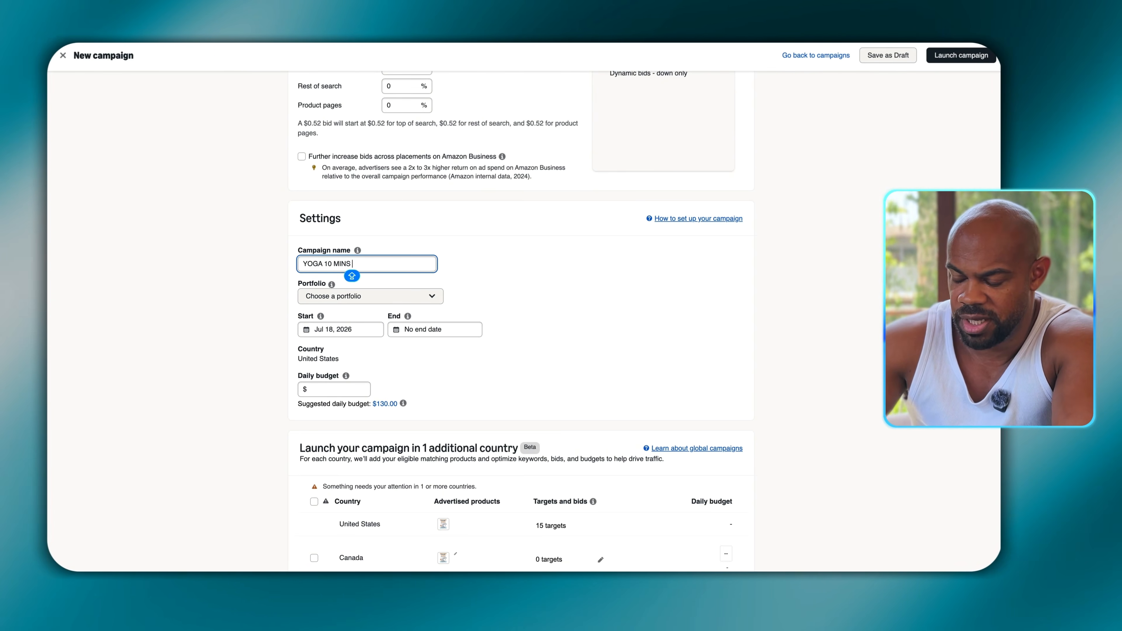
{"action": "type", "text": " I KW BR"}
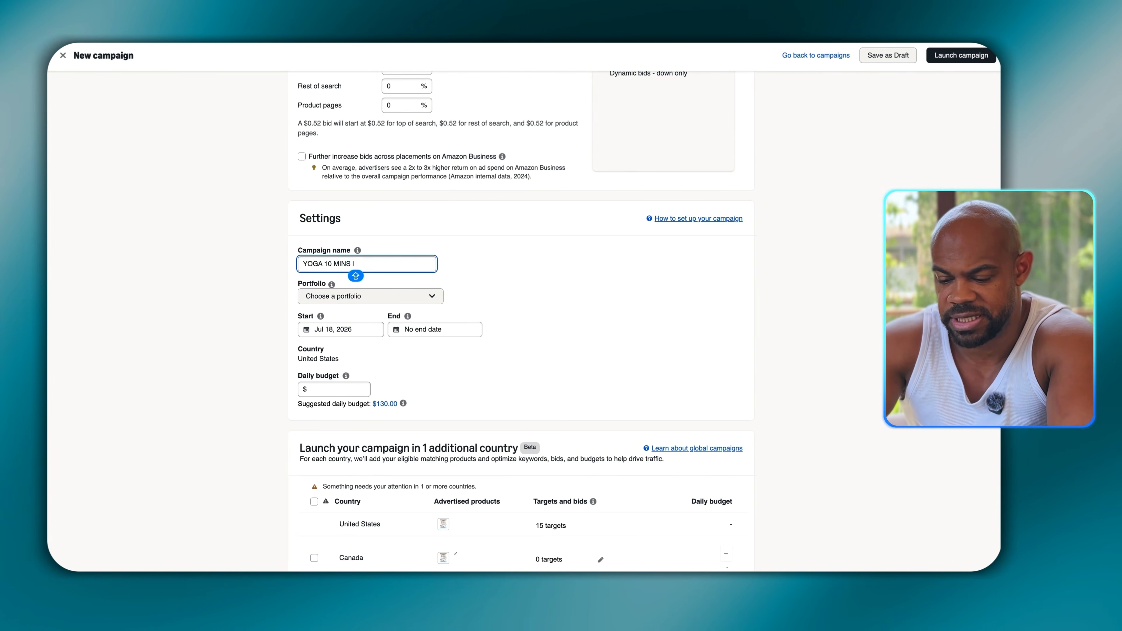
{"action": "type", "text": "OAD I 48"}
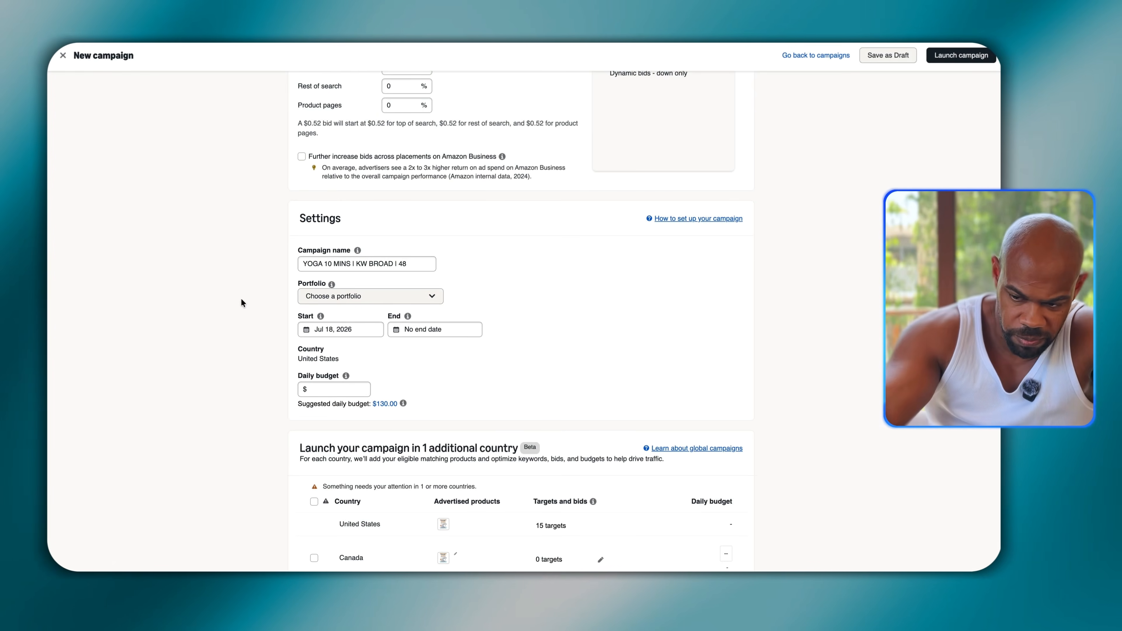
{"action": "left_click", "coordinate": [328, 388]}
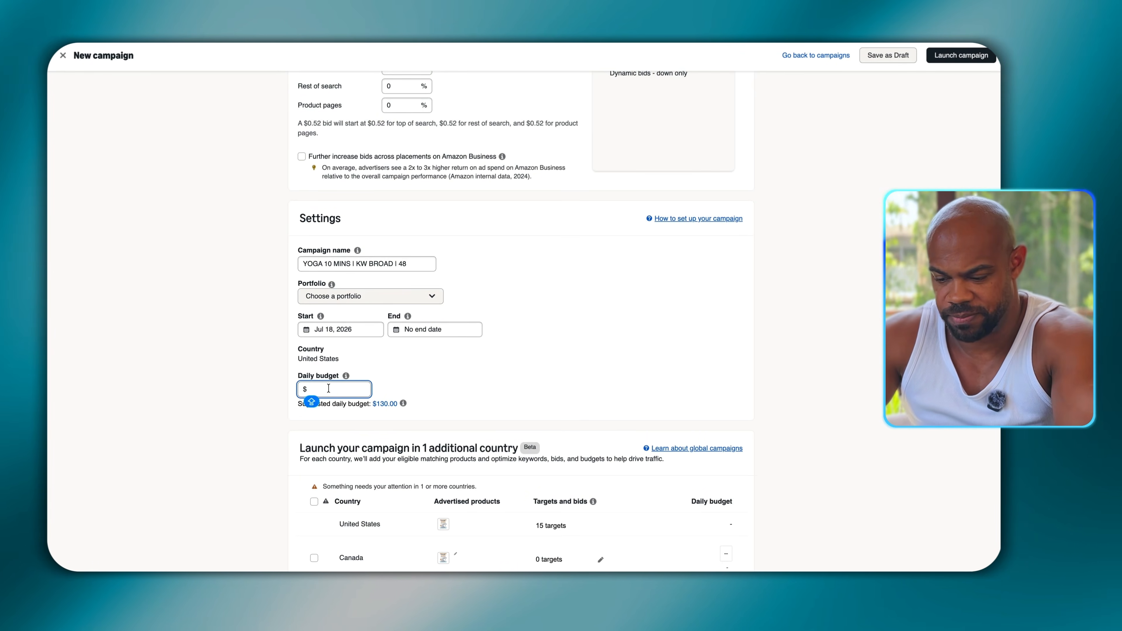
{"action": "type", "text": "100"}
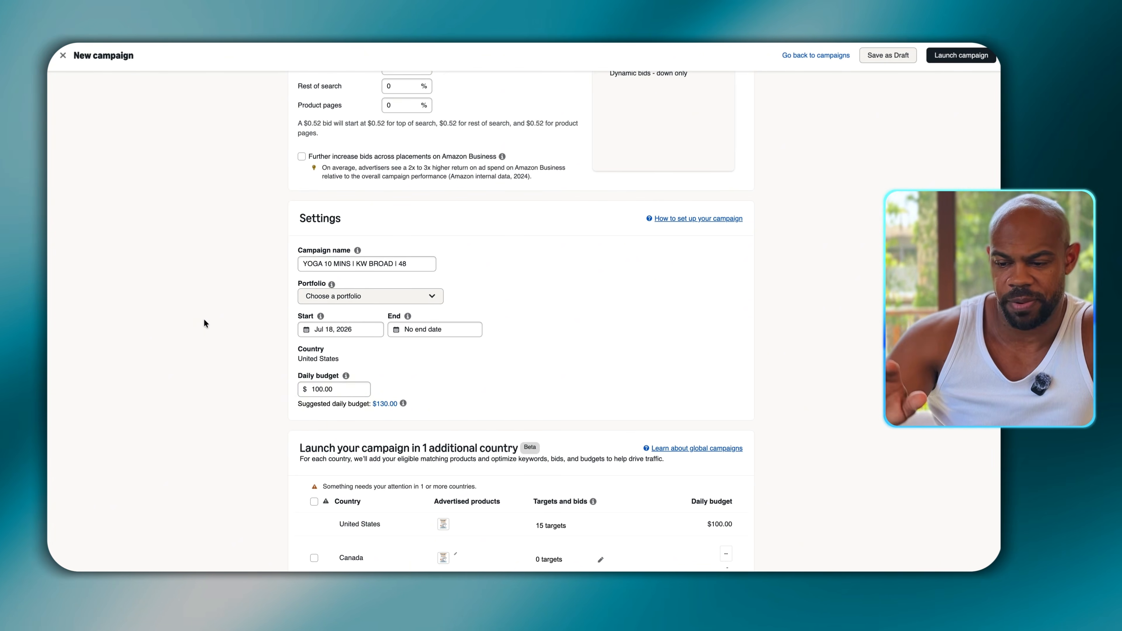
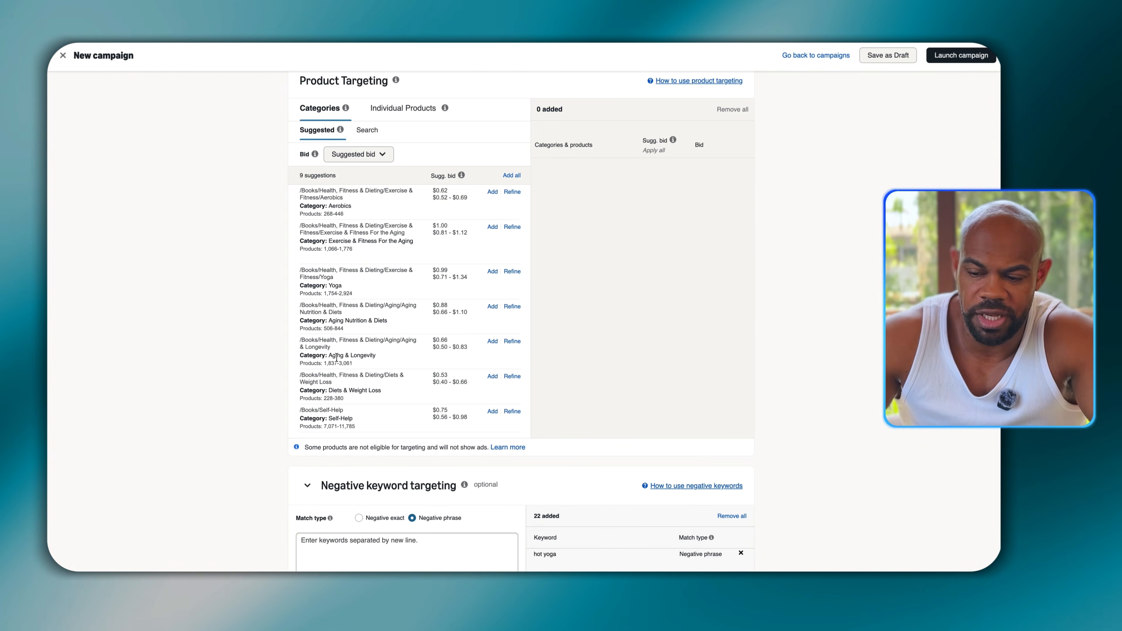
- Add all suggested product categories as targets with a custom bid of $0.60, and remove the Self-Help category from the added list
{"action": "scroll", "coordinate": [337, 357], "scroll_direction": "down", "scroll_amount": 2}
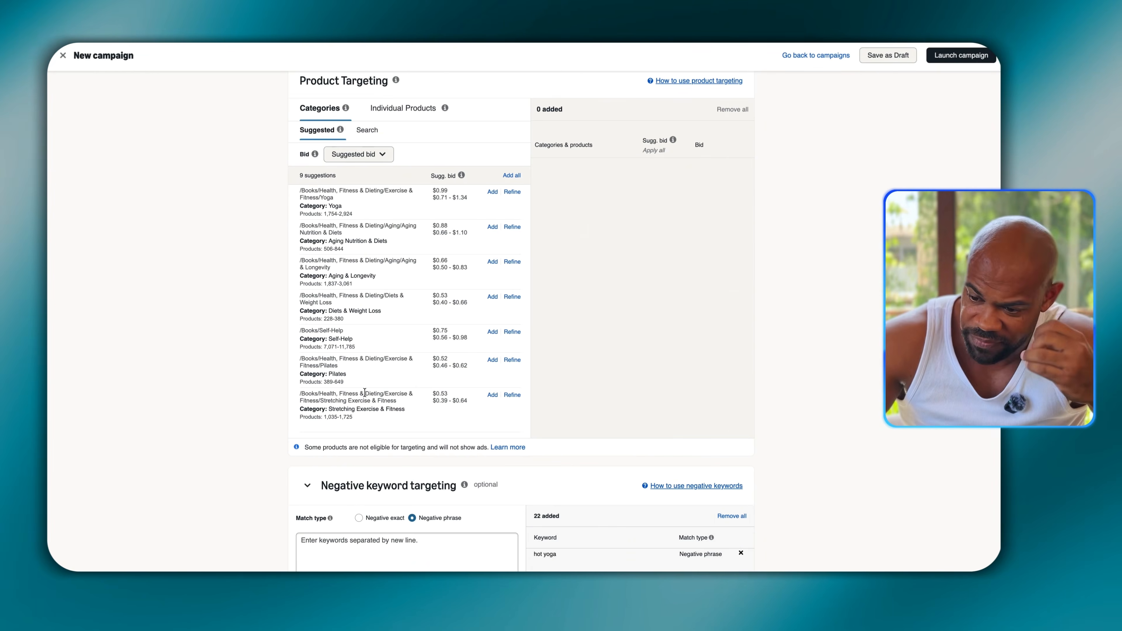
{"action": "left_click", "coordinate": [512, 176]}
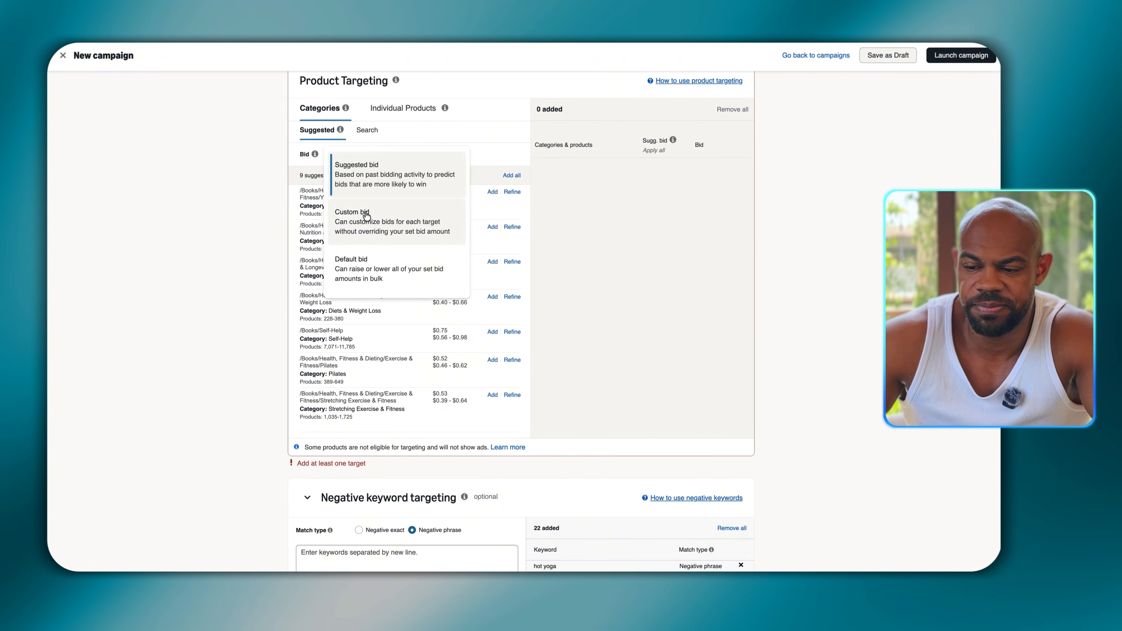
{"action": "left_click", "coordinate": [358, 212]}
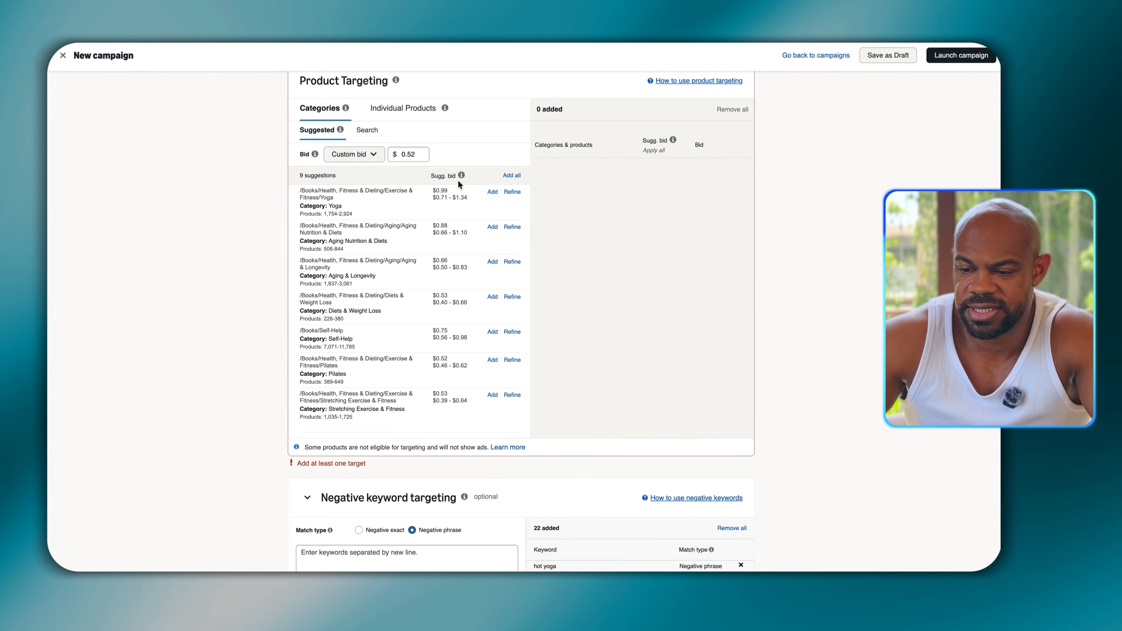
{"action": "left_click", "coordinate": [512, 174]}
{"action": "scroll", "coordinate": [580, 326], "scroll_direction": "down", "scroll_amount": 2}
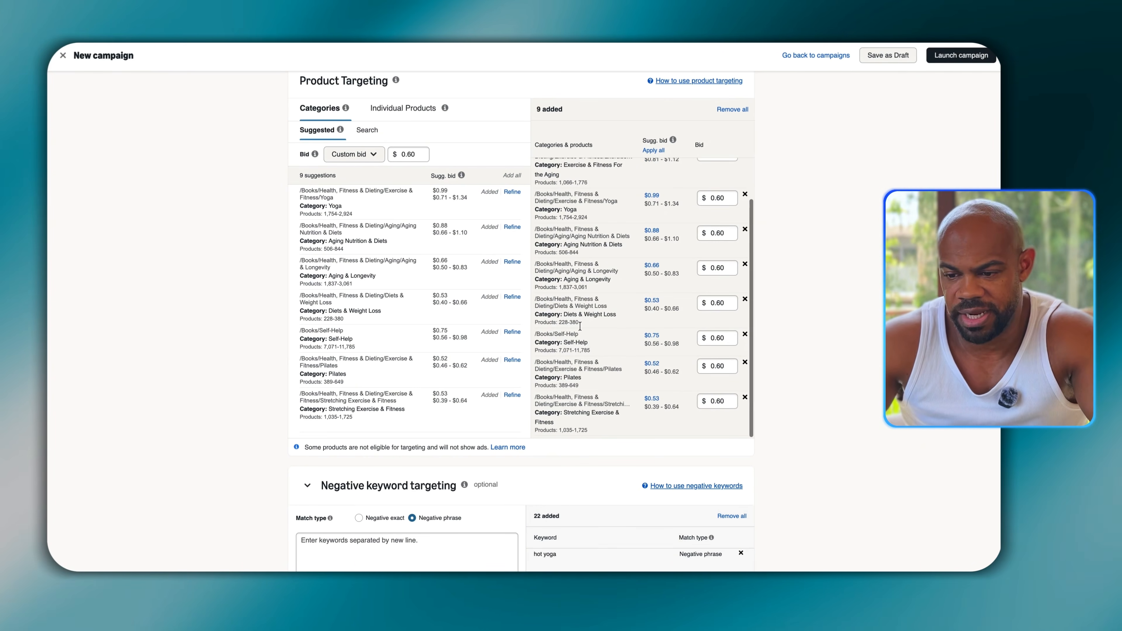
{"action": "left_click", "coordinate": [745, 334]}
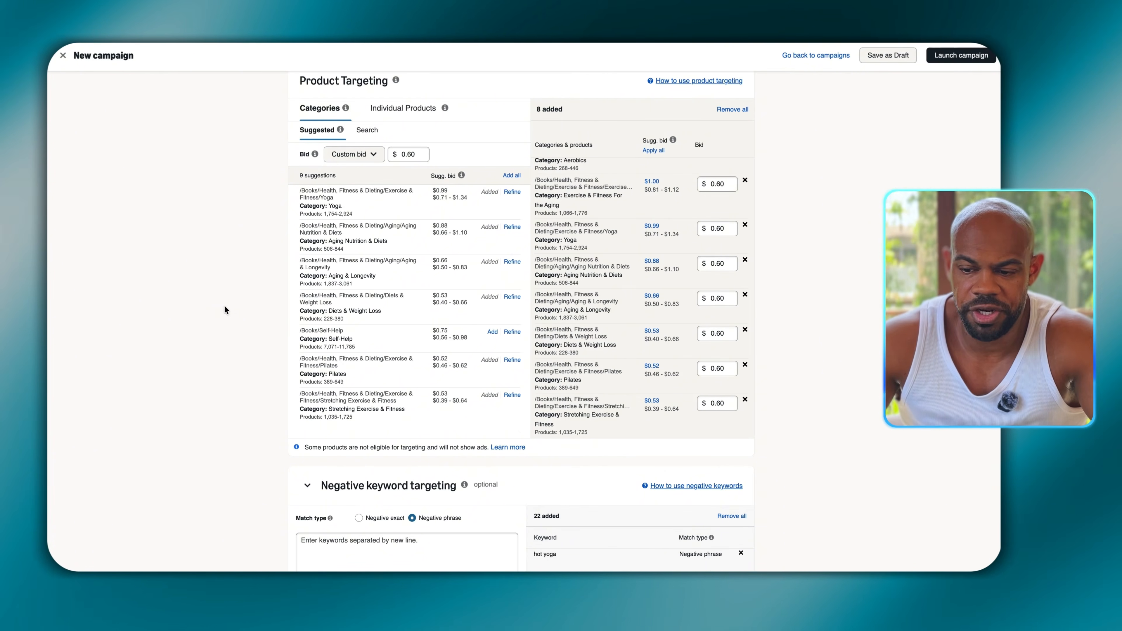
- Search the product targeting categories for "YOGA" and review the matches for further relevant categories
{"action": "scroll", "coordinate": [224, 305], "scroll_direction": "up", "scroll_amount": 1}
{"action": "left_click", "coordinate": [366, 178]}
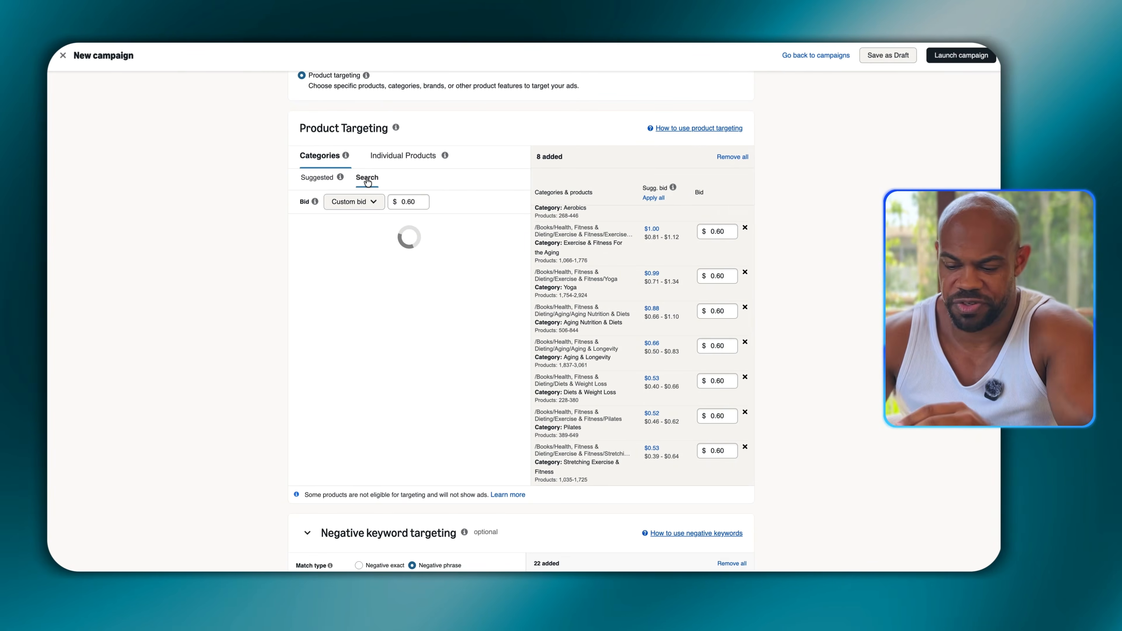
{"action": "type", "text": "YOGA"}
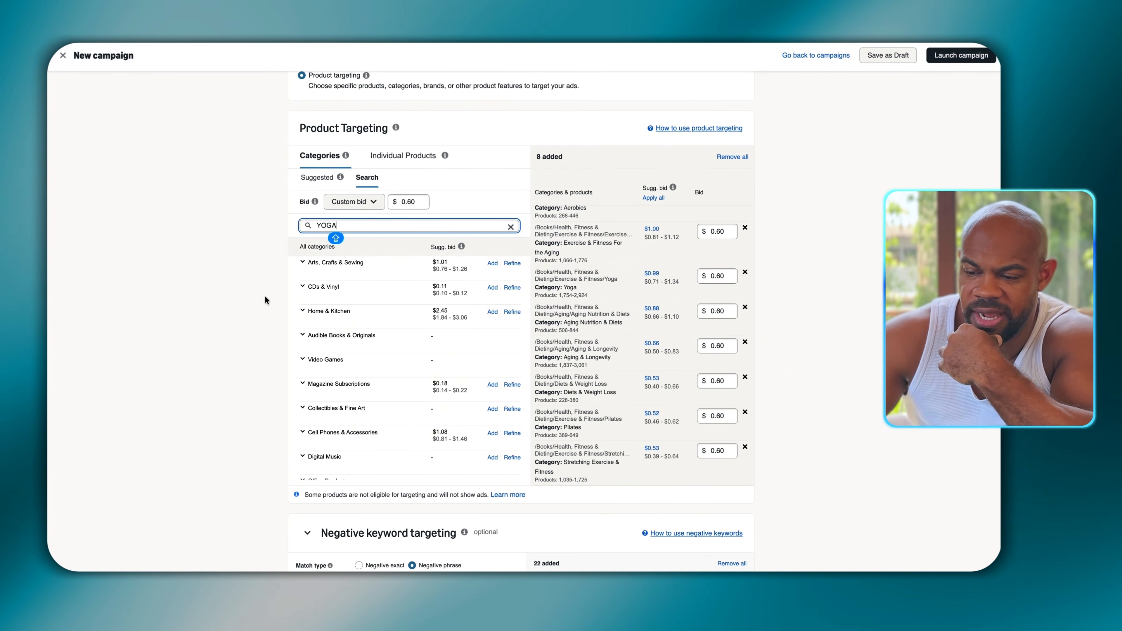
{"action": "key", "text": "Return"}
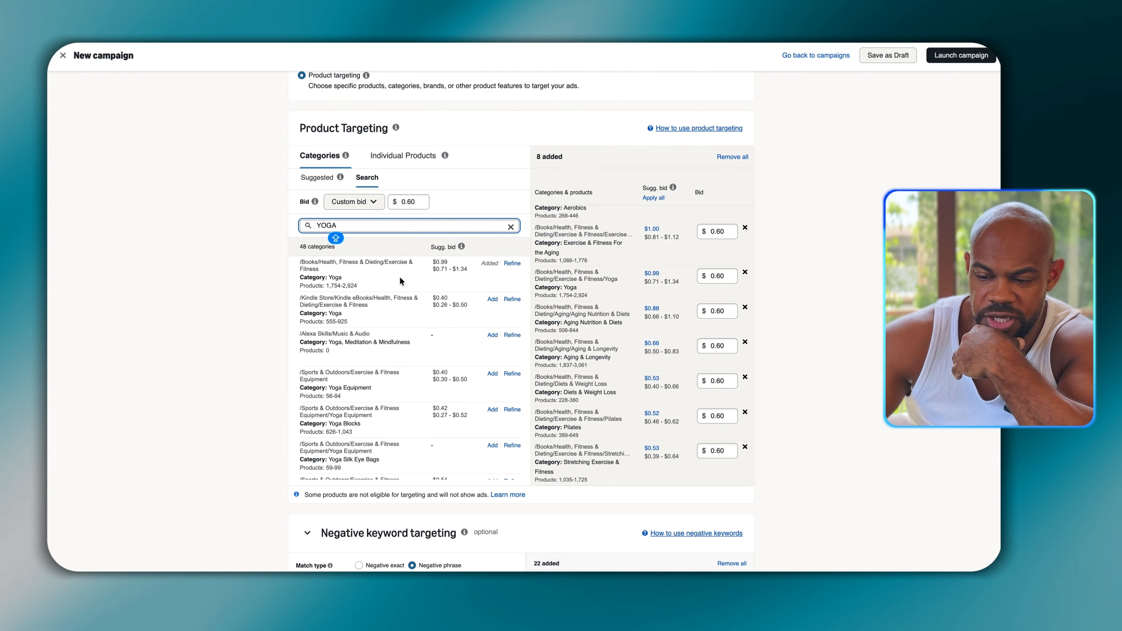
{"action": "scroll", "coordinate": [399, 279], "scroll_direction": "down", "scroll_amount": 3}
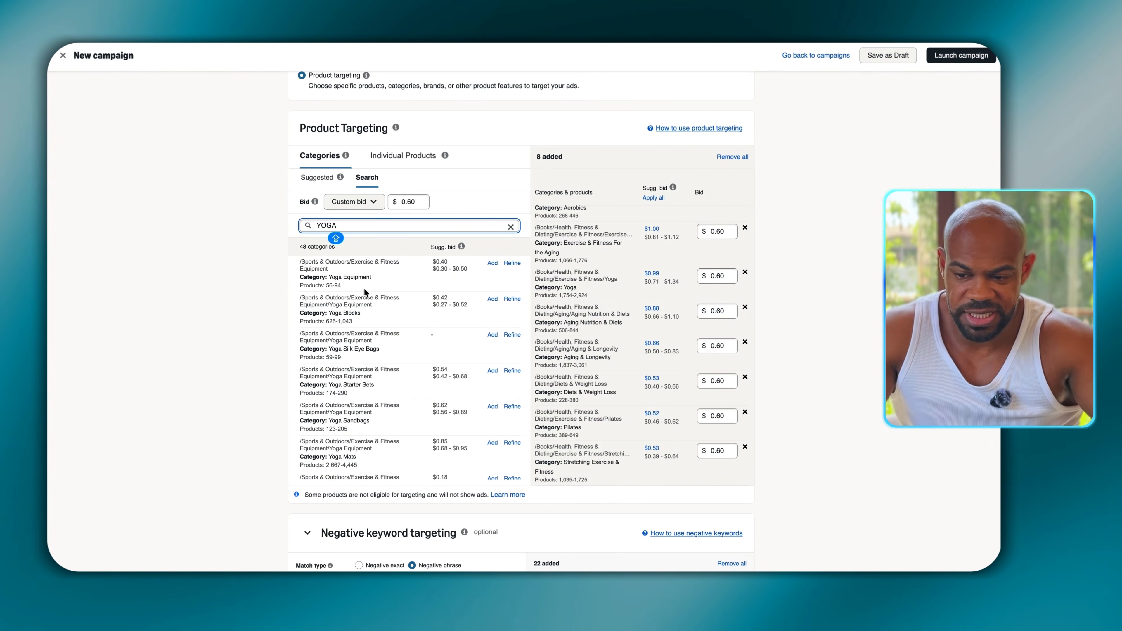
- Search the product targeting categories for "SENIORS" and for "AGING" to look for further relevant categories
{"action": "key", "text": "super+a"}
{"action": "type", "text": "SEIOU"}
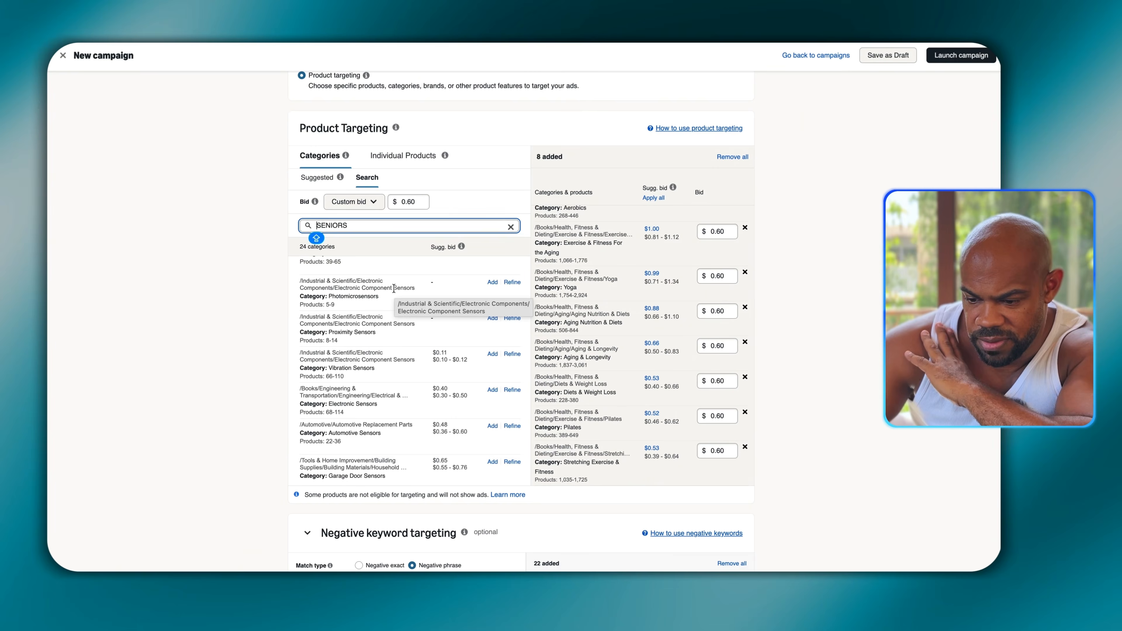
{"action": "scroll", "coordinate": [394, 290], "scroll_direction": "up", "scroll_amount": 4}
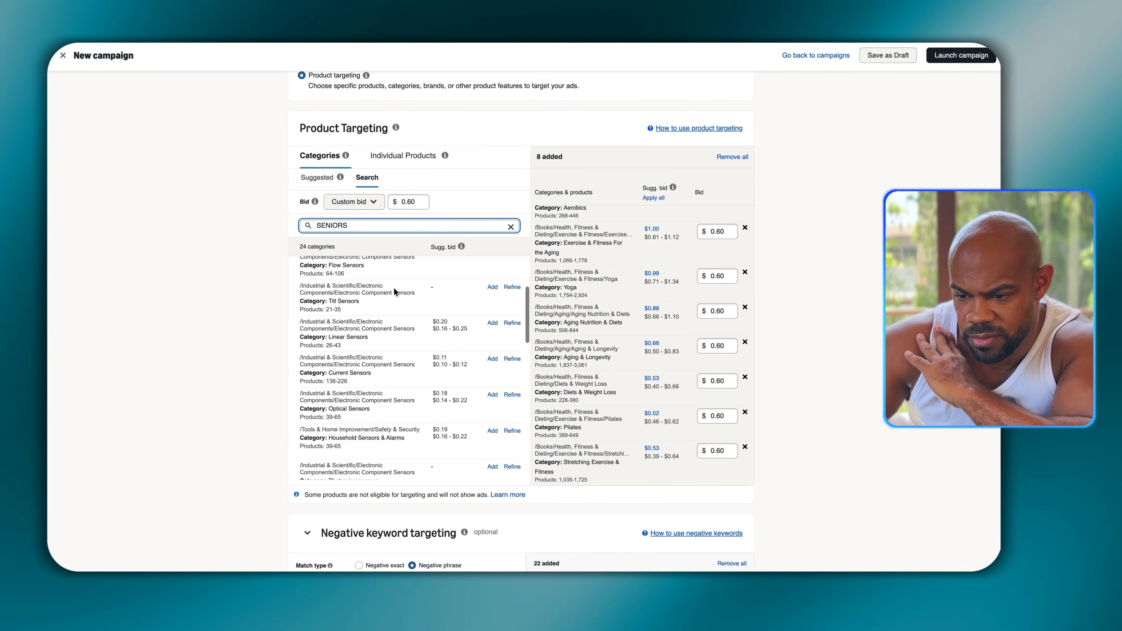
{"action": "key", "text": "super+a"}
{"action": "type", "text": "AG"}
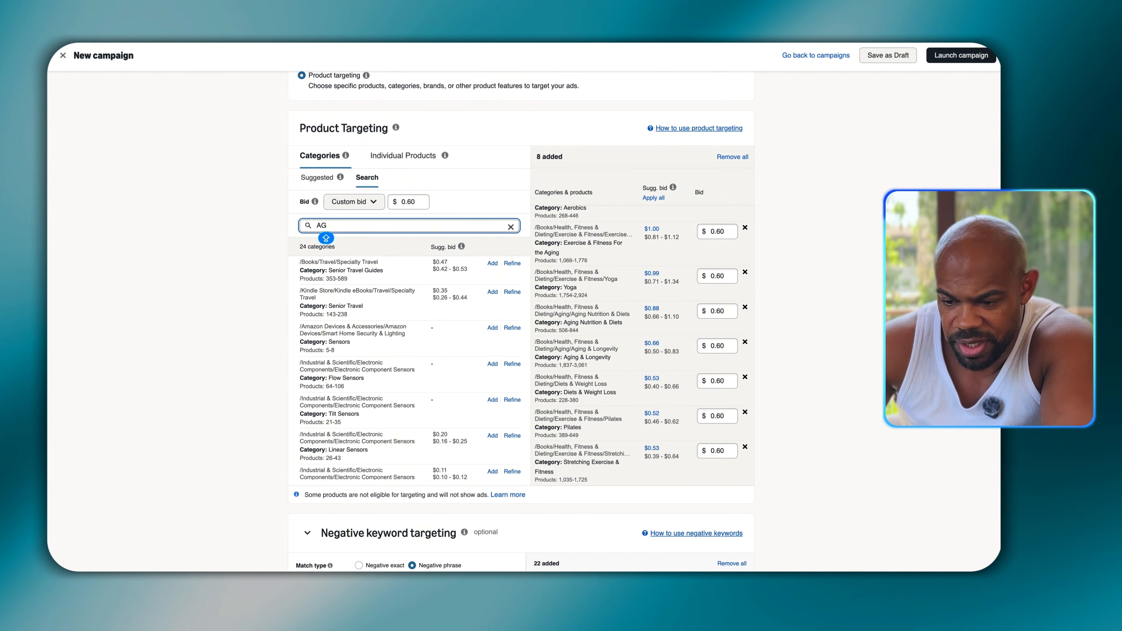
{"action": "type", "text": "ING"}
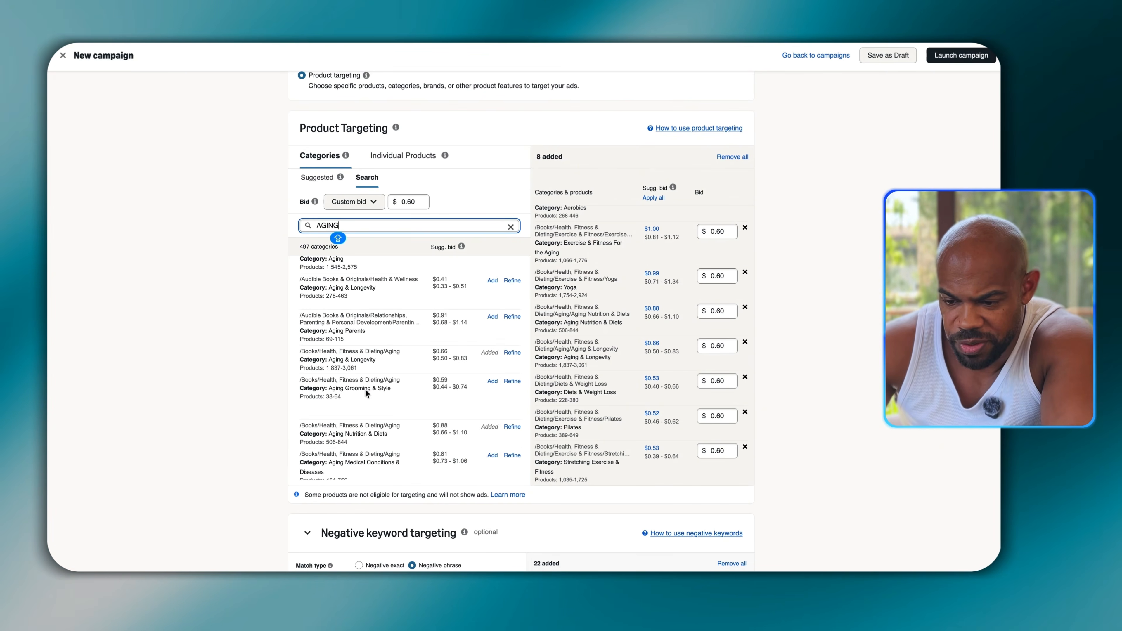
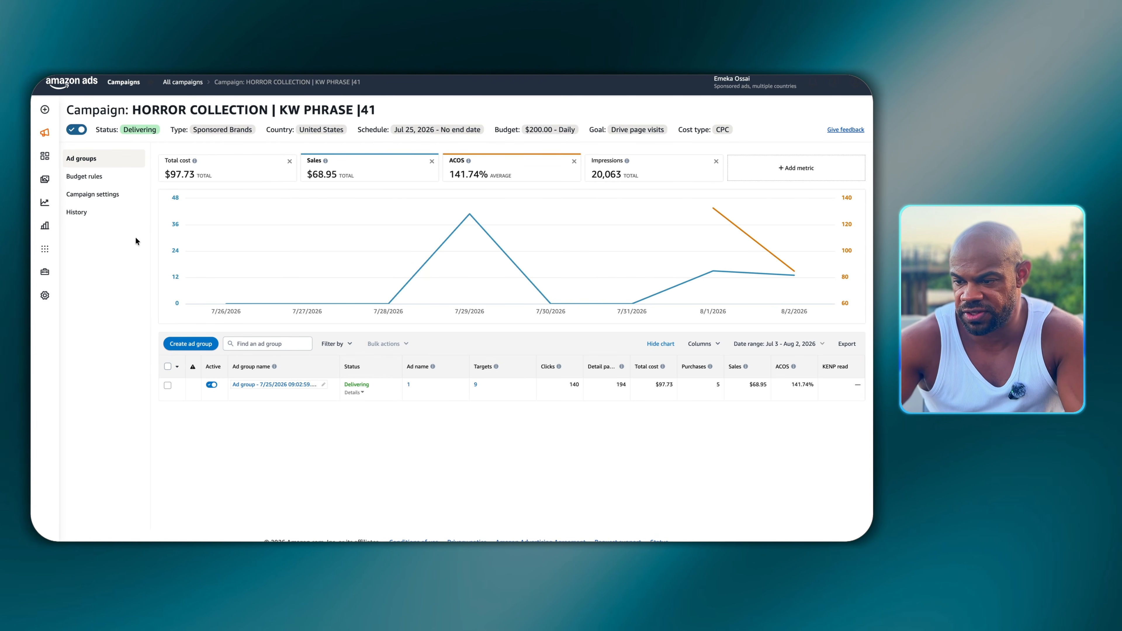
{"action": "left_click_drag", "start_coordinate": [393, 128], "coordinate": [432, 129]}
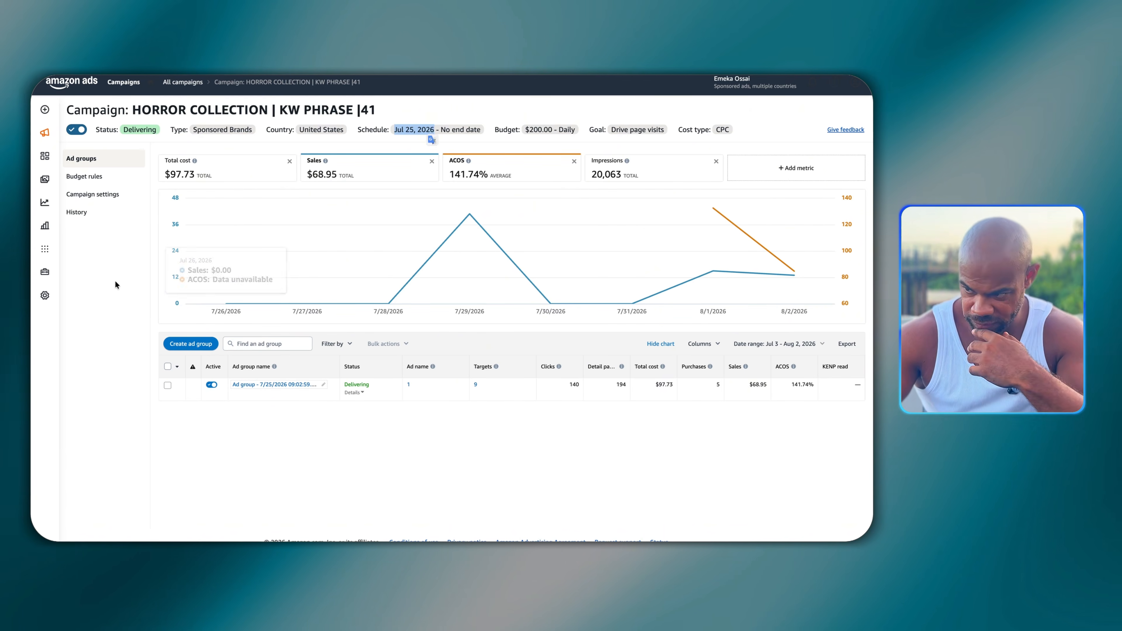
{"action": "left_click", "coordinate": [115, 282]}
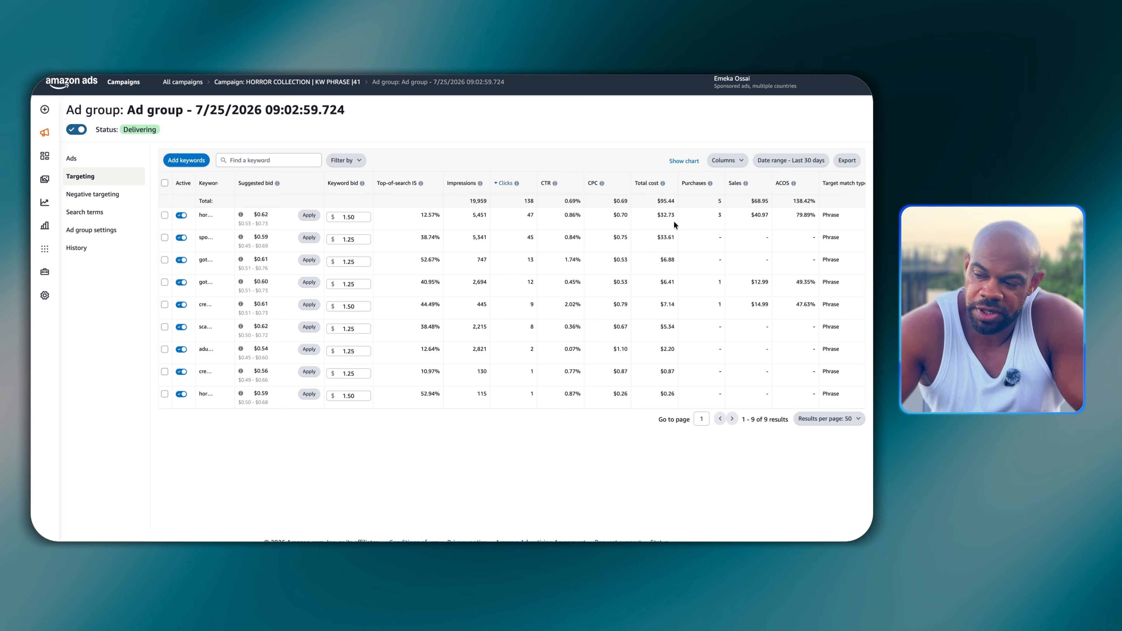
- In the horror collection ad group's targeting, set the most-clicked "hor..." keyword's bid to $1.00 and pause the "spo..." keyword
{"action": "left_click", "coordinate": [351, 217]}
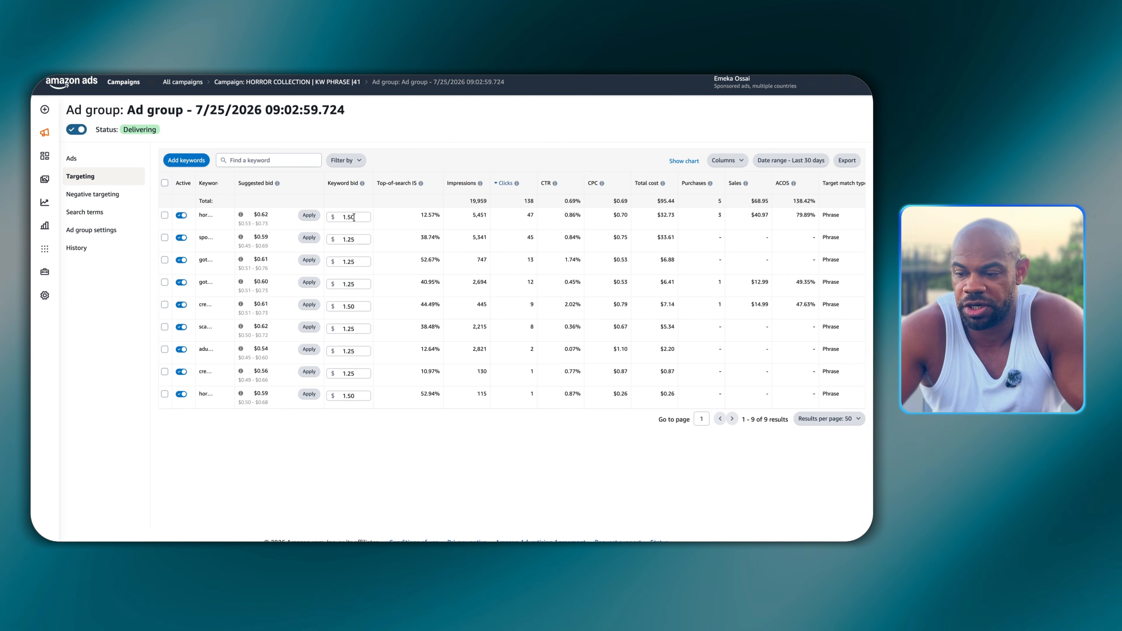
{"action": "key", "text": "BackSpace"}
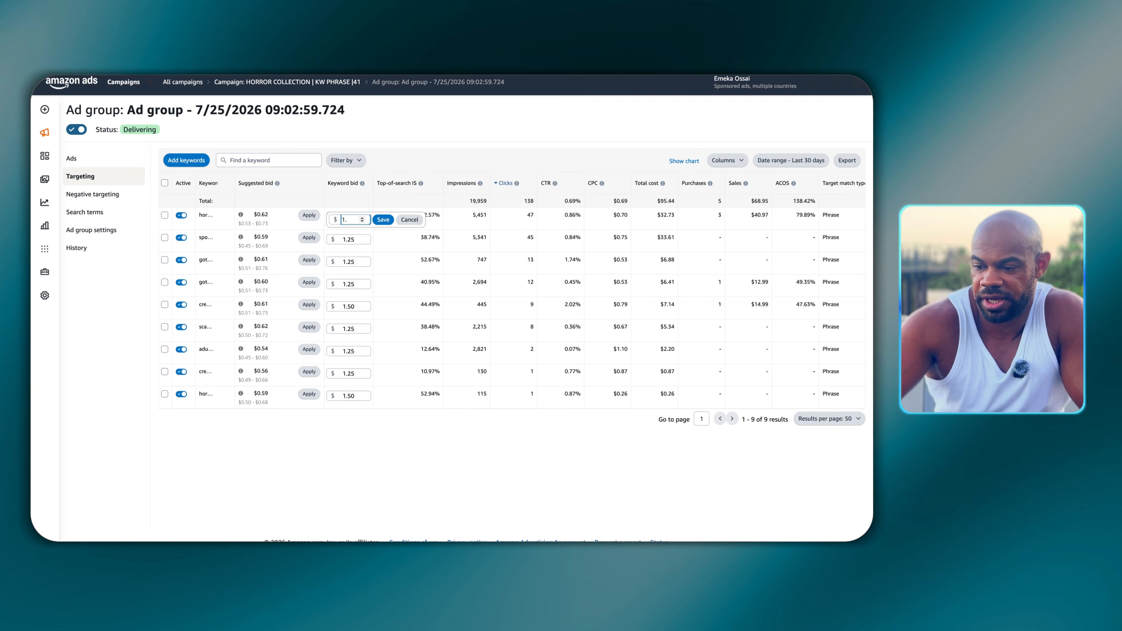
{"action": "type", "text": "0"}
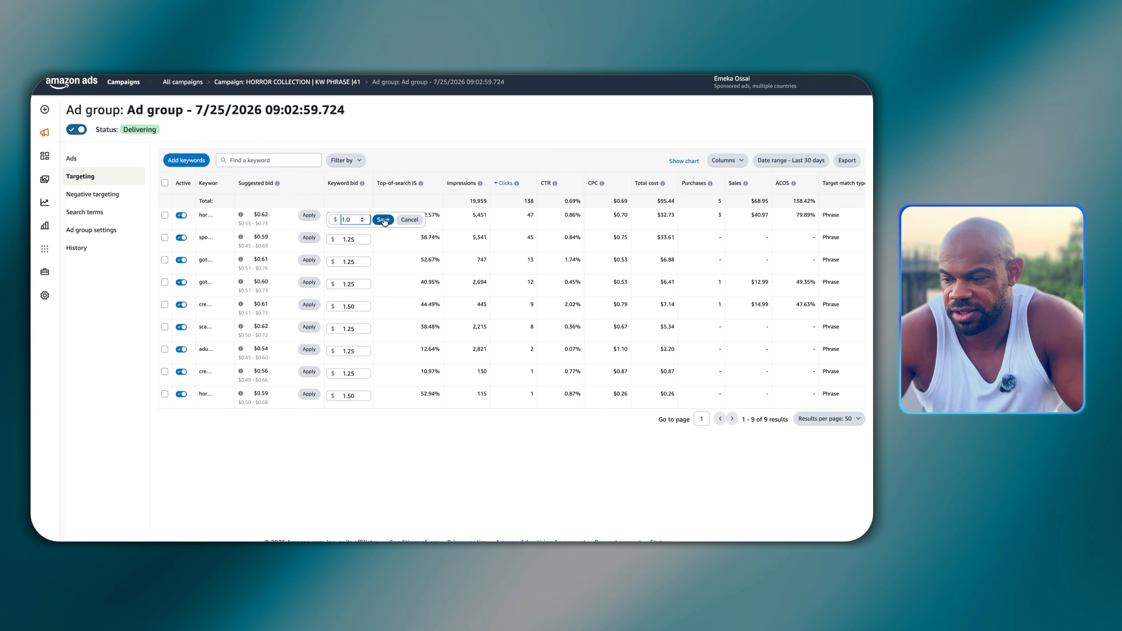
{"action": "left_click", "coordinate": [383, 220]}
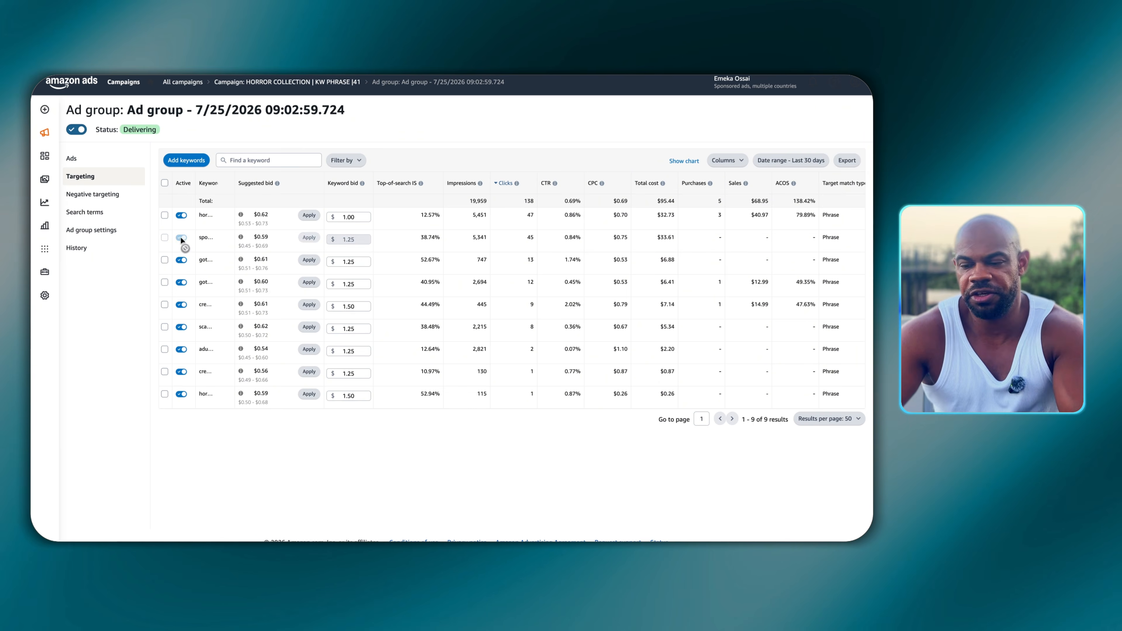
{"action": "left_click", "coordinate": [181, 238]}
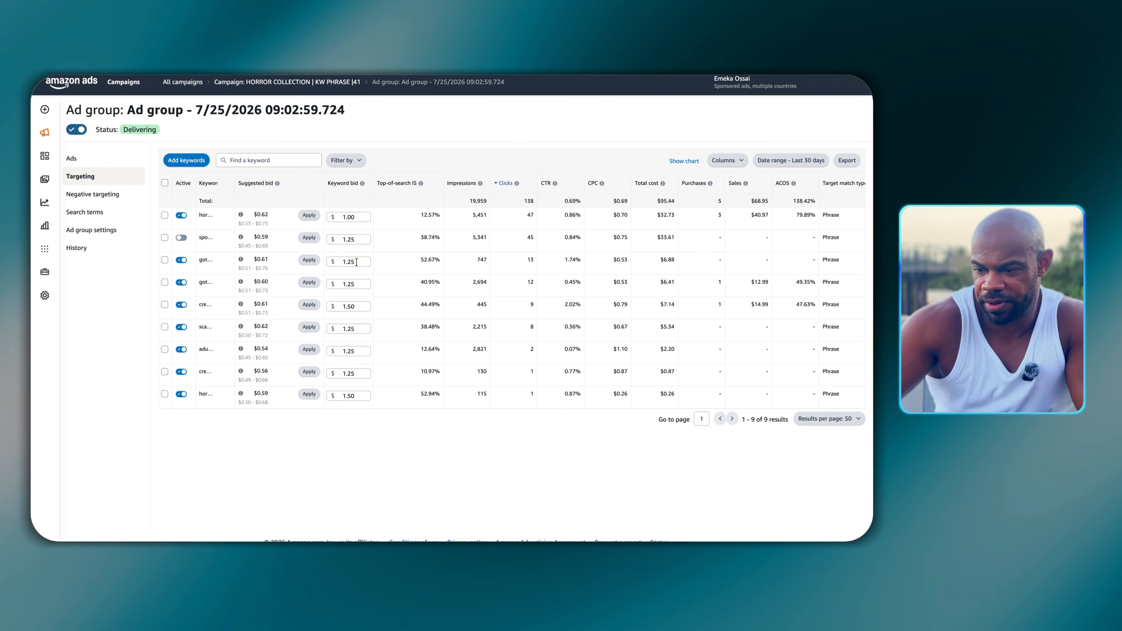
- Set the bid of the "got..." keyword with 13 clicks to $1.00 and save it
{"action": "key", "text": "BackSpace"}
{"action": "key", "text": "BackSpace"}
{"action": "key", "text": "BackSpace"}
{"action": "left_click", "coordinate": [383, 265]}
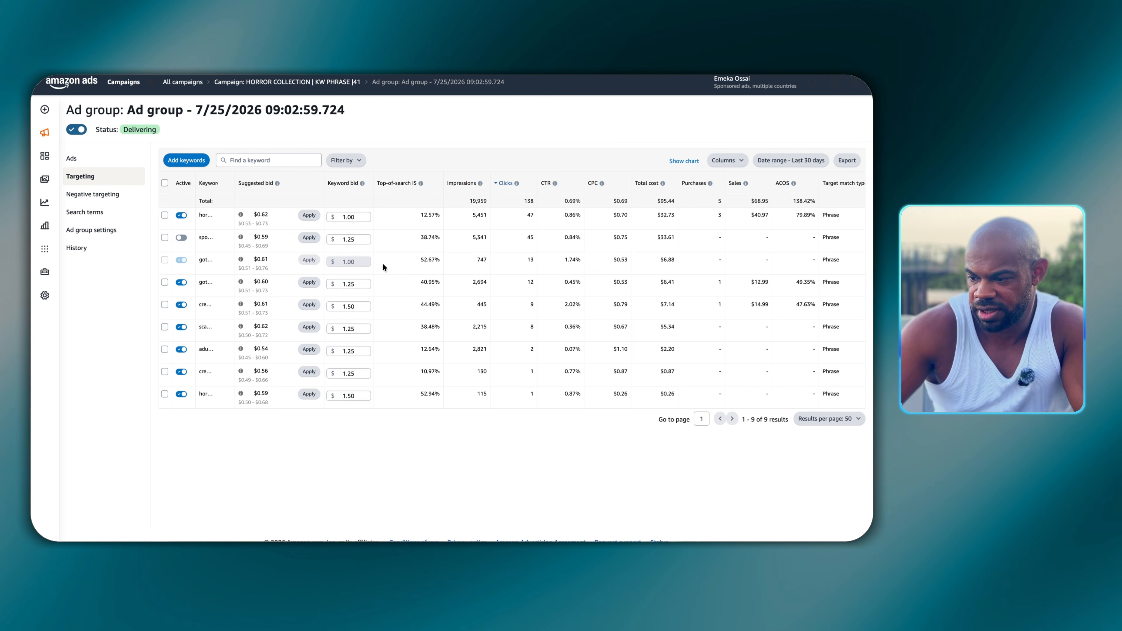